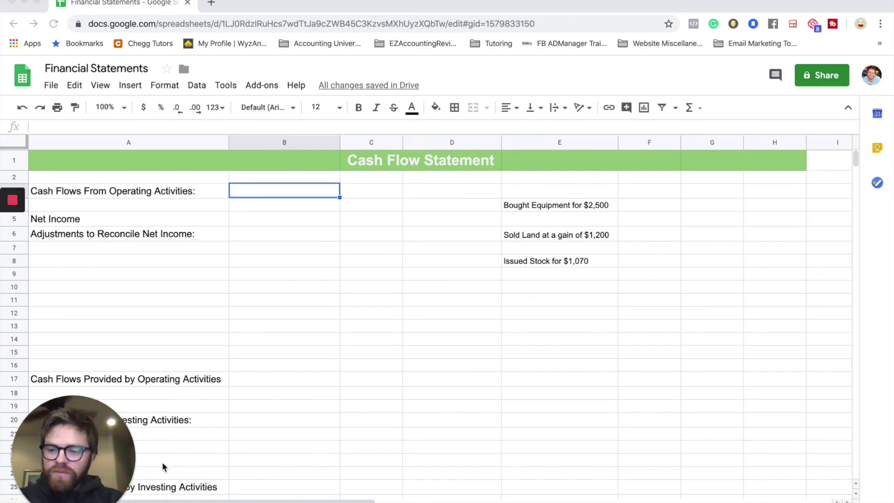
{"action": "left_click_drag", "start_coordinate": [112, 466], "coordinate": [847, 489]}
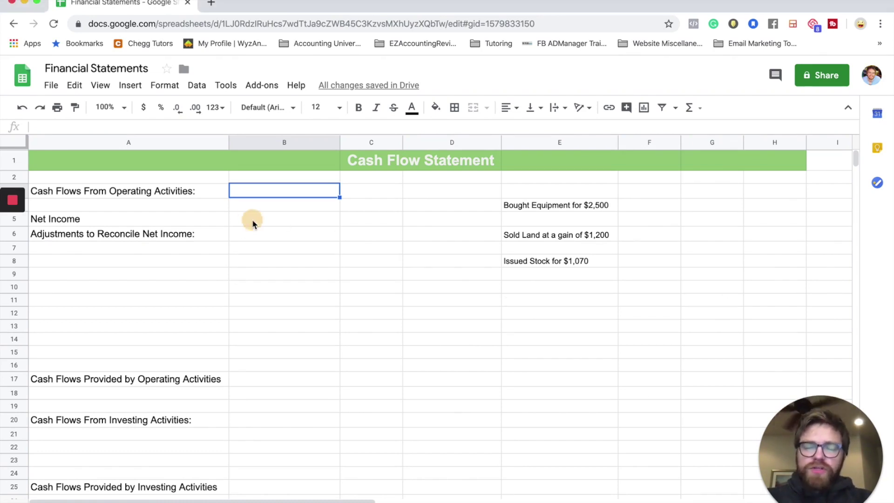
Link the Net Income amount in B5 of the Cash Flow Statement to cell B29 of the Income Statement sheet.
{"action": "left_click", "coordinate": [289, 217]}
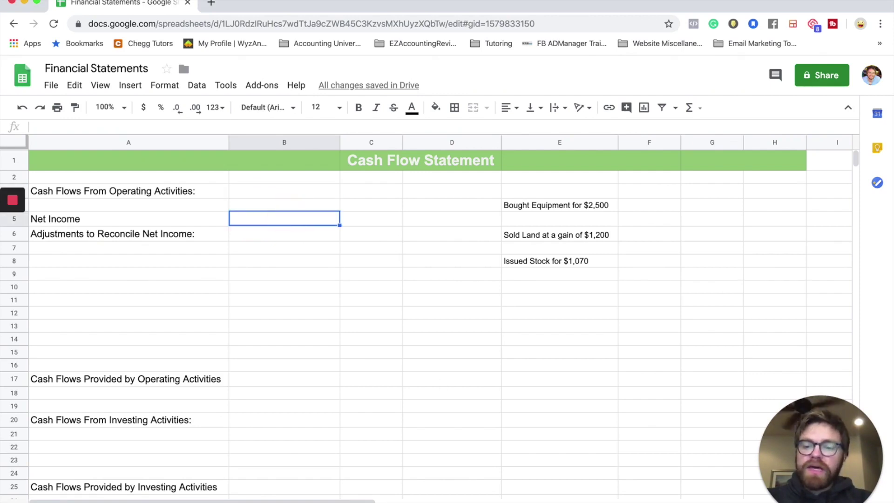
{"action": "type", "text": "="}
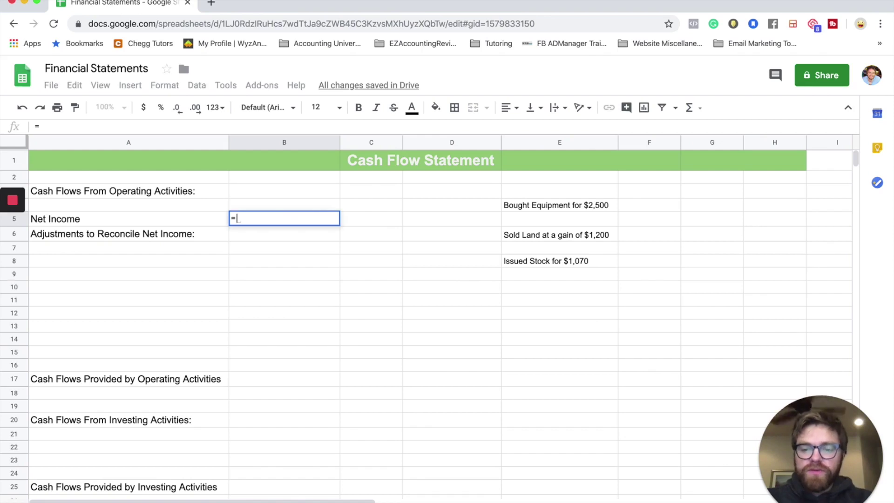
{"action": "left_click", "coordinate": [247, 500]}
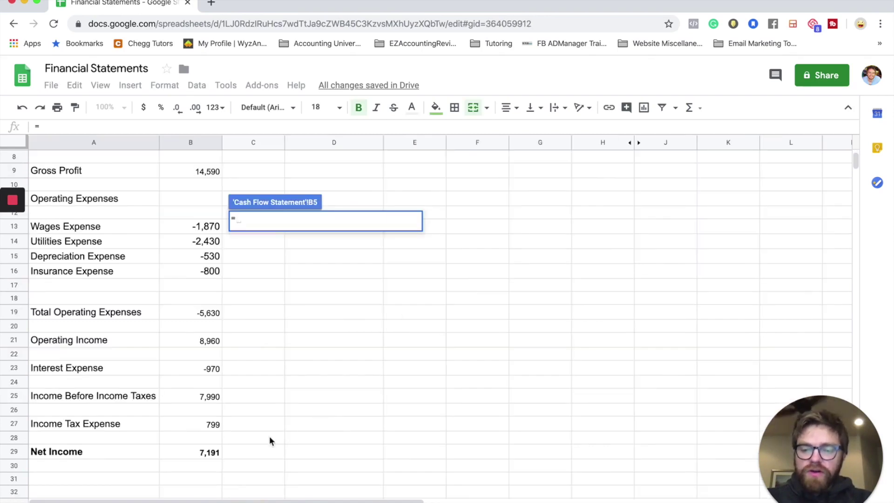
{"action": "left_click", "coordinate": [204, 453]}
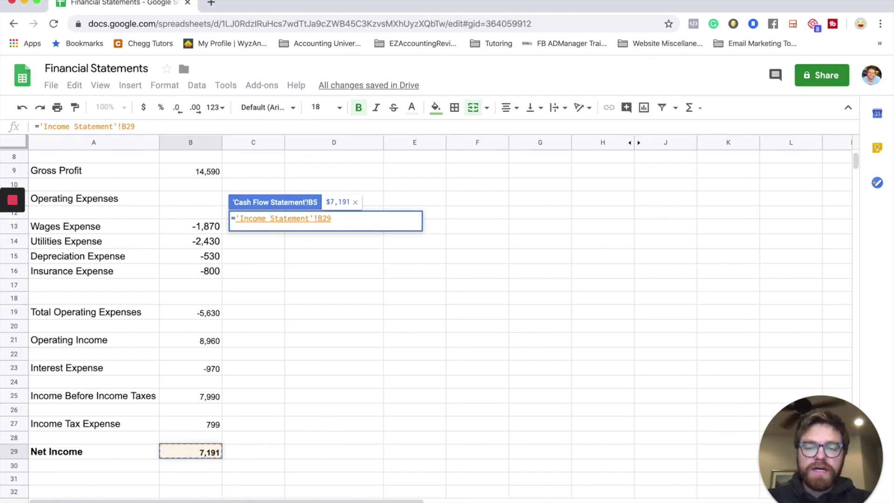
{"action": "key", "text": "Return"}
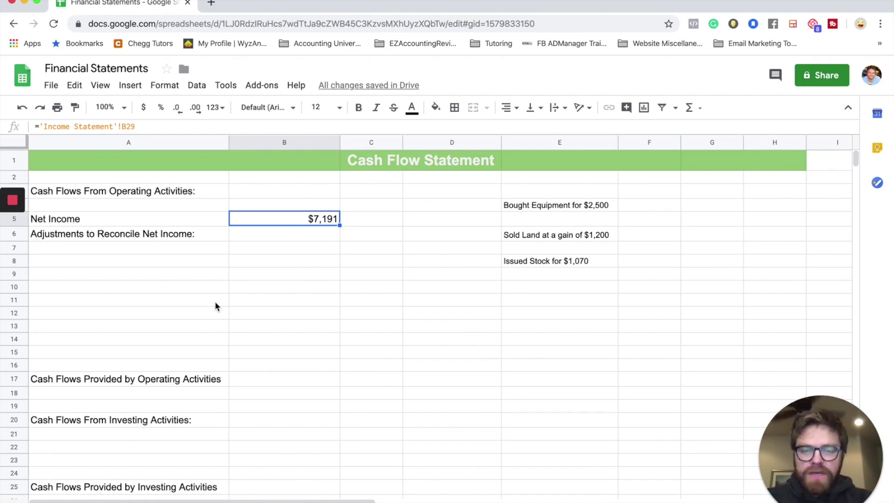
Enter "Increase In Current Assets" in E11 and "Decrease to Net Income" in F11, and widen column F to fit.
{"action": "left_click", "coordinate": [533, 306]}
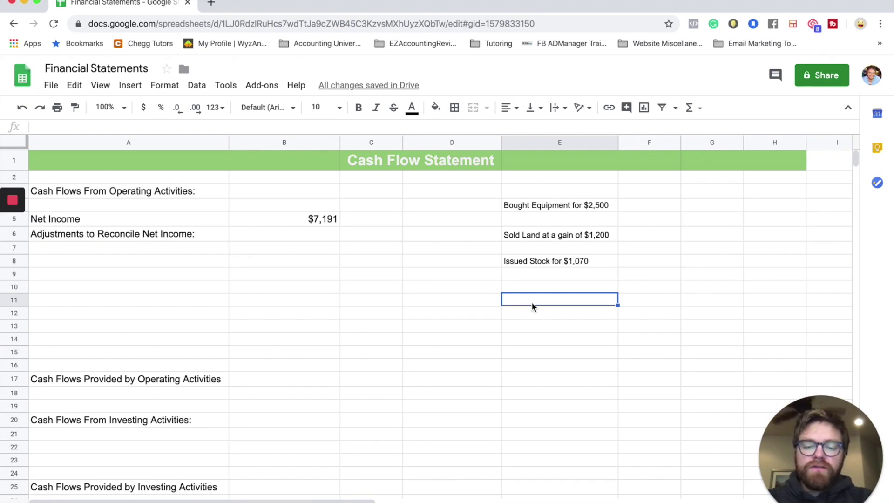
{"action": "type", "text": "Increase"}
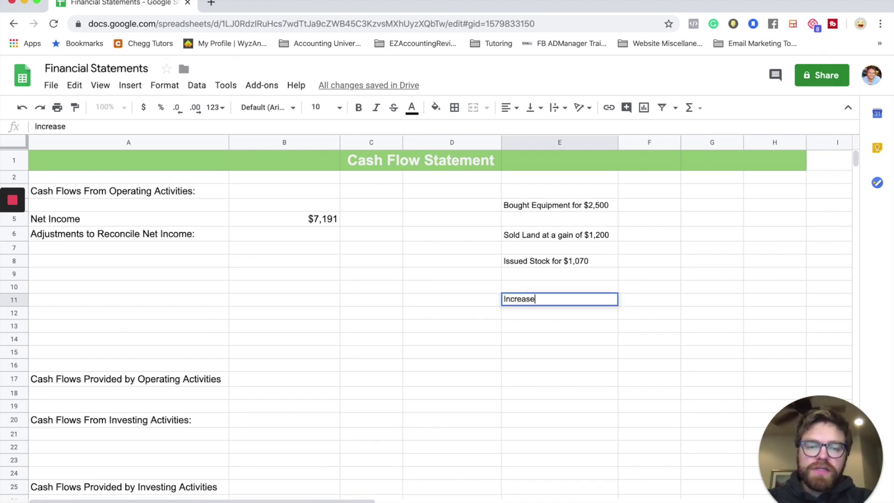
{"action": "type", "text": " In Curren"}
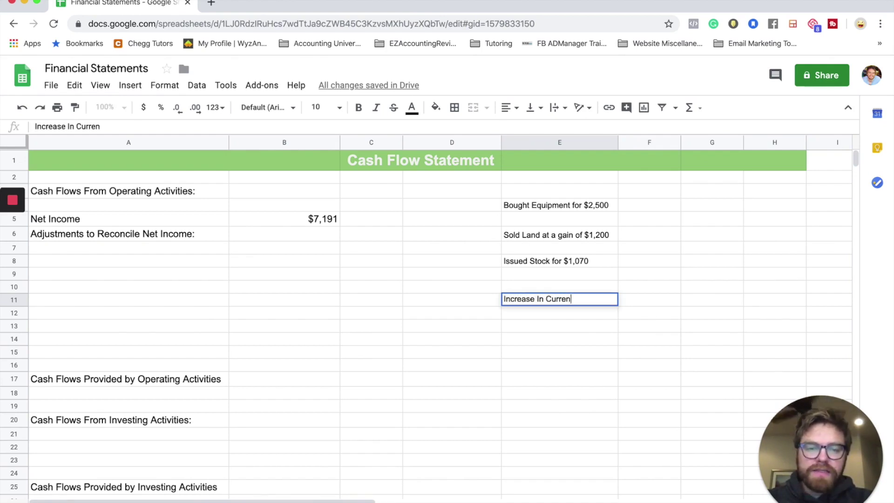
{"action": "type", "text": "t Assets"}
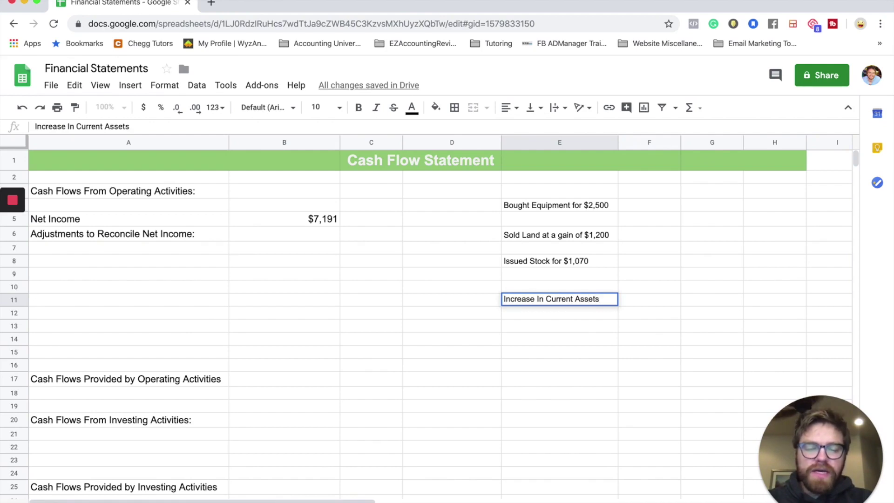
{"action": "key", "text": "Tab"}
{"action": "type", "text": "De"}
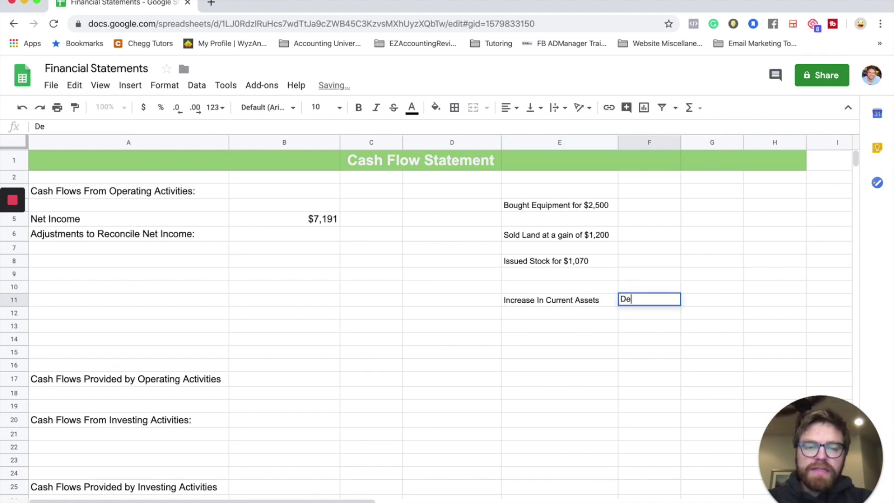
{"action": "type", "text": "crease to Net Income"}
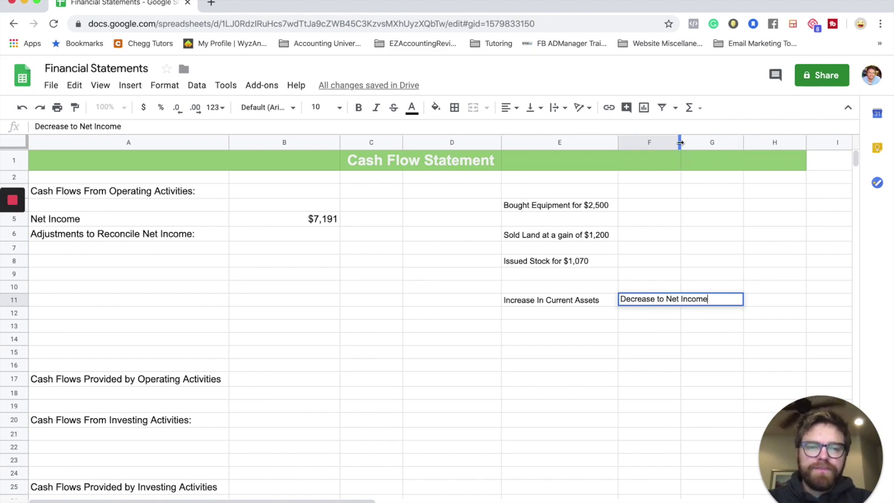
{"action": "left_click_drag", "start_coordinate": [681, 142], "coordinate": [733, 142]}
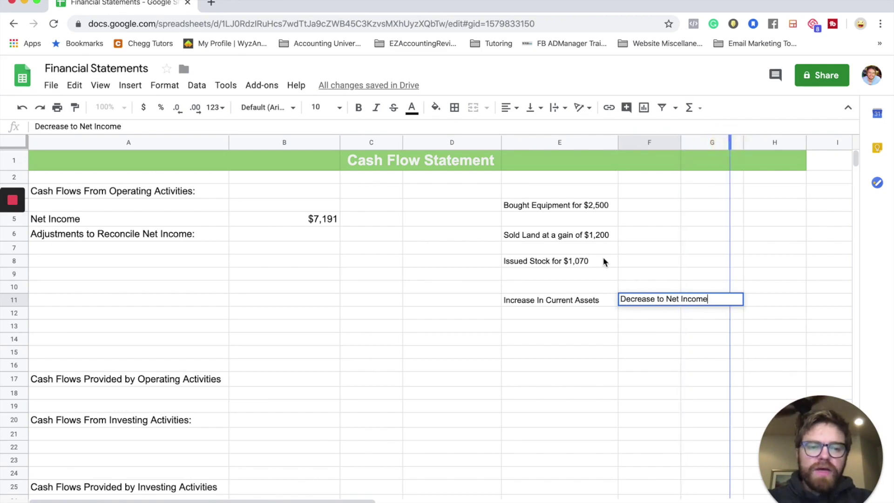
Add the row 12 rule with "Decrease in Current Assets" in E12 and "Increase Net Income" in F12.
{"action": "left_click", "coordinate": [560, 313]}
{"action": "type", "text": "Decrease i"}
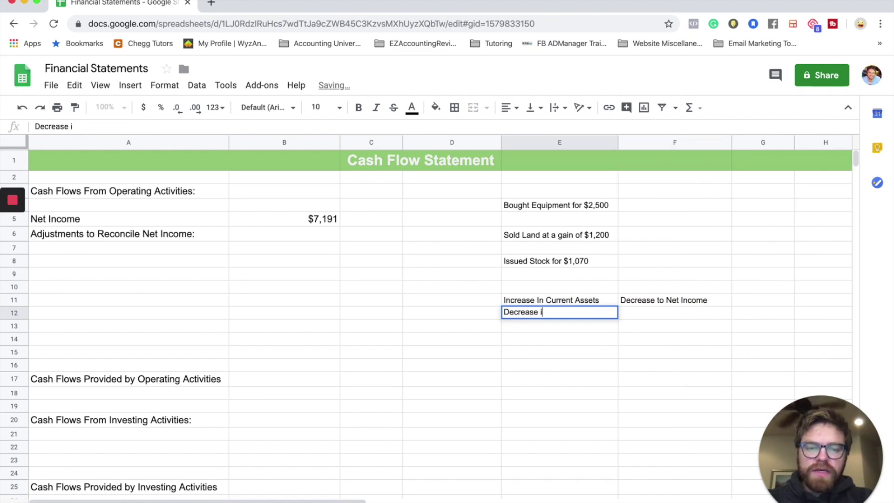
{"action": "type", "text": "n Current Assets"}
{"action": "key", "text": "Tab"}
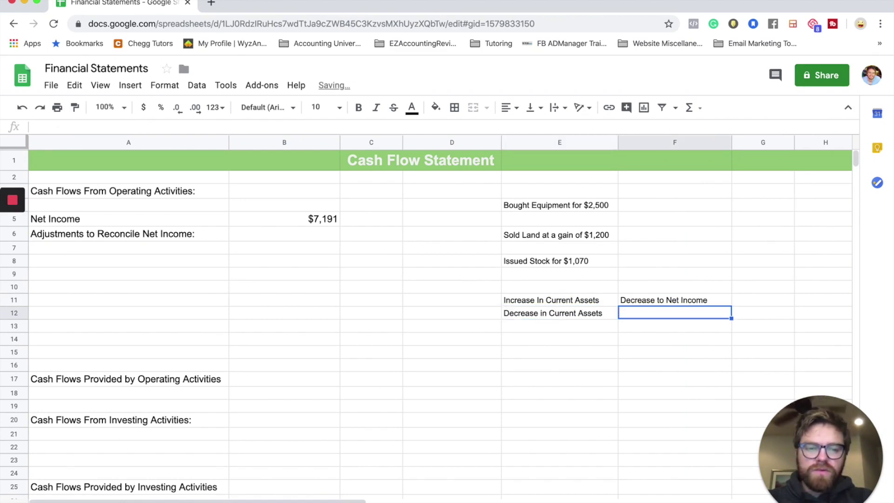
{"action": "type", "text": "Increase"}
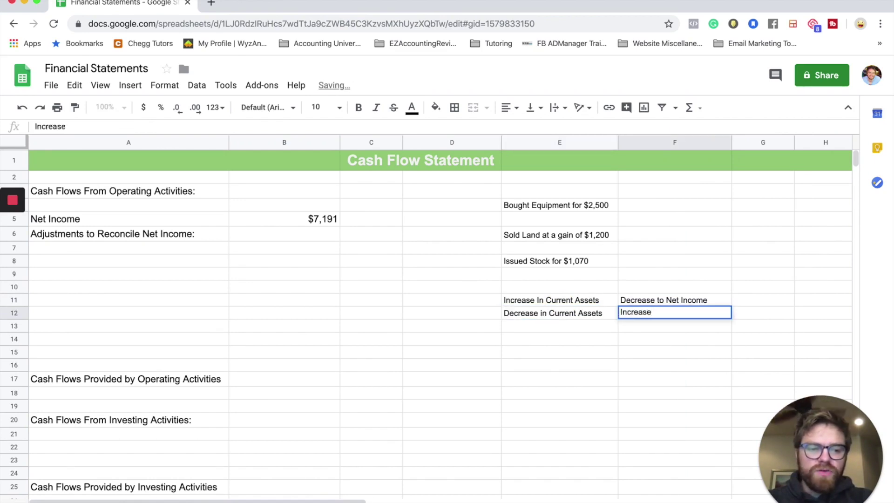
{"action": "type", "text": " to Net Income"}
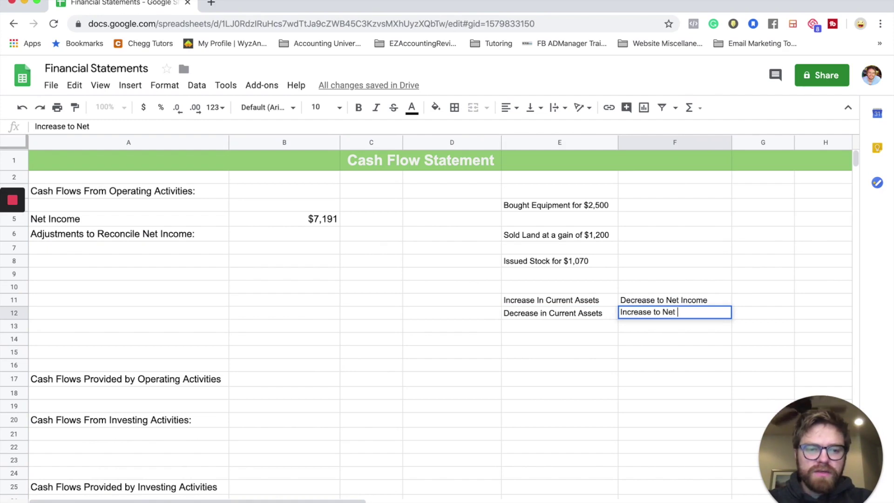
{"action": "double_click", "coordinate": [661, 312]}
{"action": "key", "text": "BackSpace"}
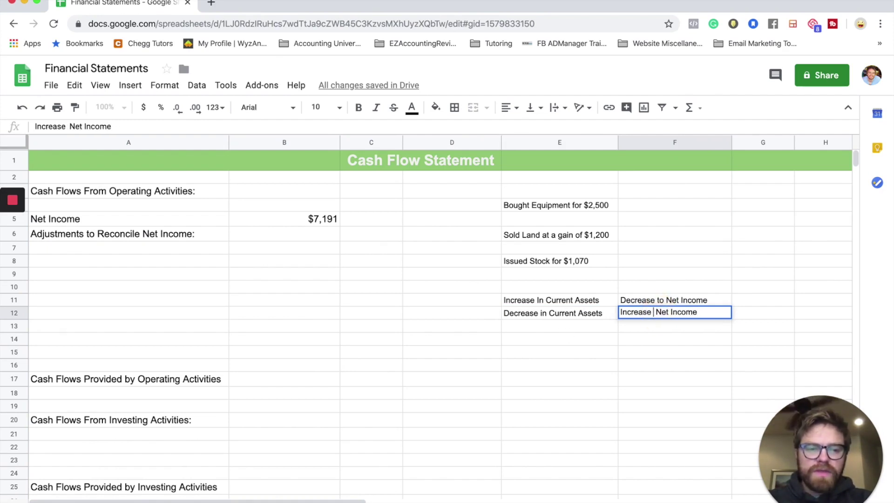
{"action": "key", "text": "Return"}
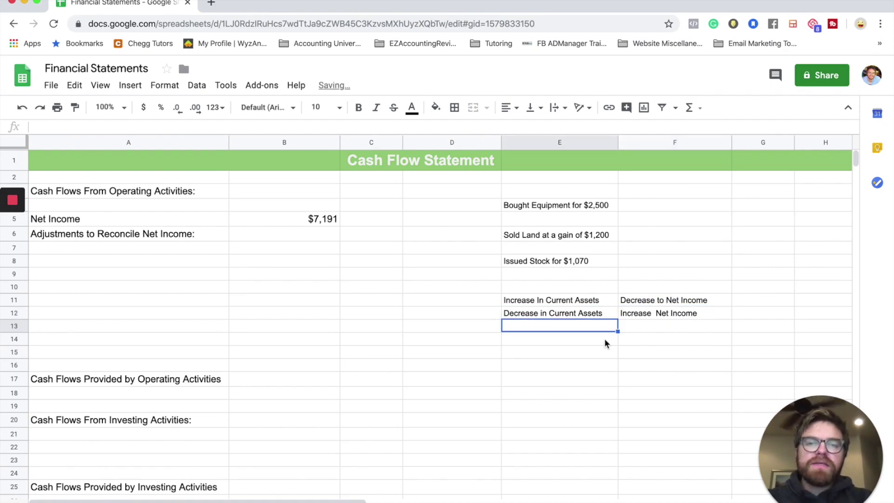
Add the row 13 rule with "Increase in Current Liabilities" in E13 and "Increase Net Income" in F13.
{"action": "type", "text": "Inc"}
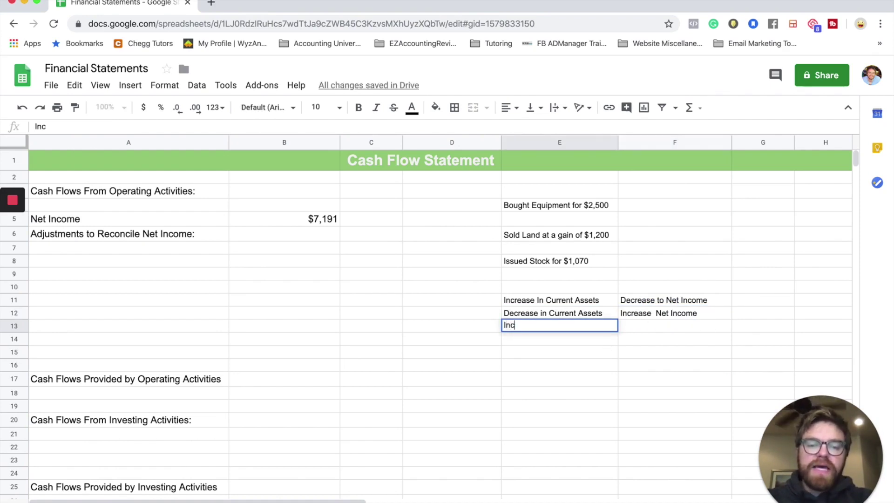
{"action": "type", "text": "rease in Current"}
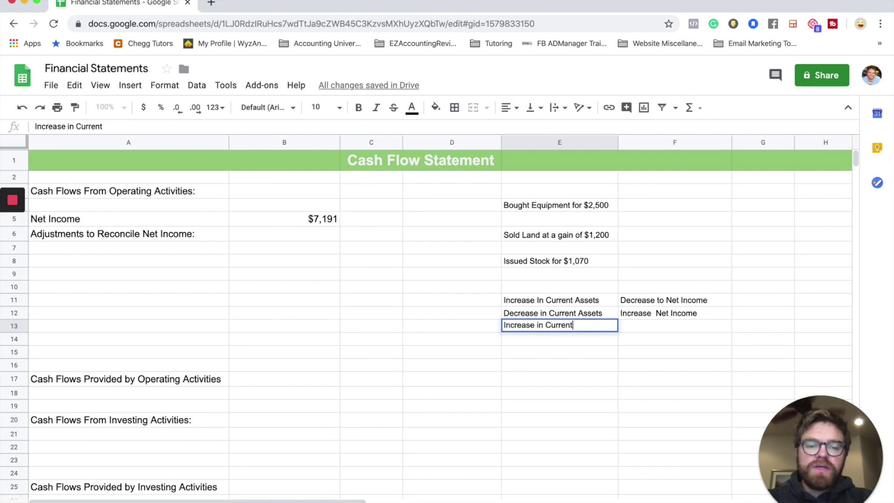
{"action": "type", "text": " Liabilities"}
{"action": "key", "text": "Tab"}
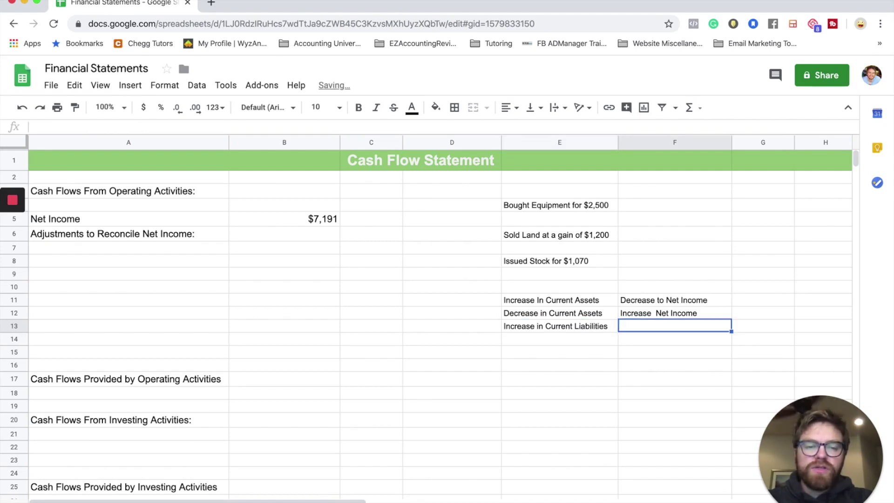
{"action": "type", "text": "Increase Net Income"}
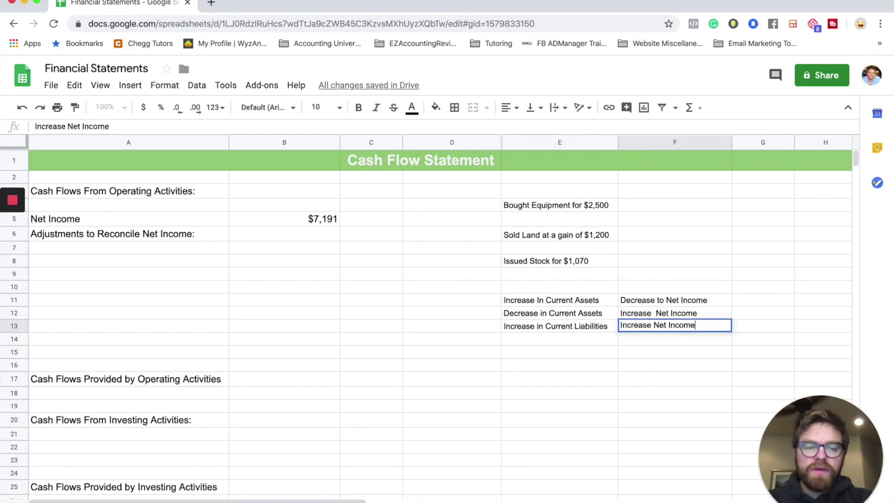
{"action": "key", "text": "Return"}
Add the row 14 rule with "Decrease In Current Liabilities" in E14 and "Decrease Net Income" in F14.
{"action": "type", "text": "Decer"}
{"action": "key", "text": "BackSpace"}
{"action": "key", "text": "BackSpace"}
{"action": "type", "text": "rease In c"}
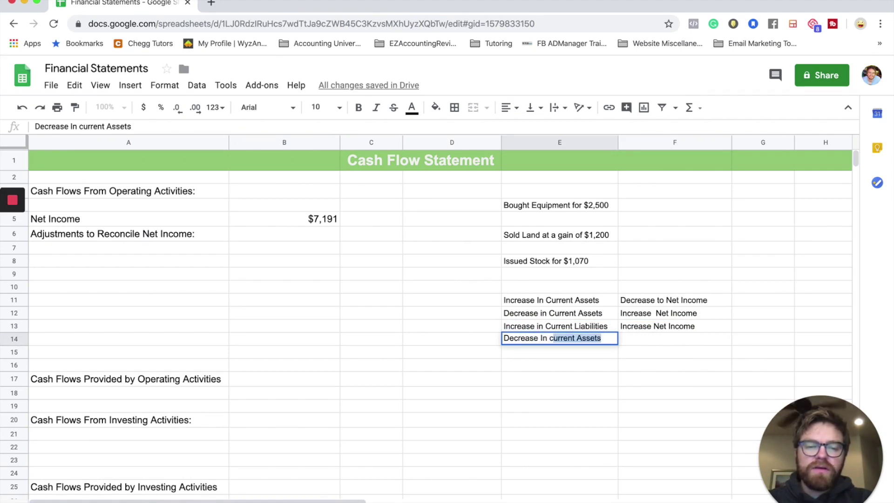
{"action": "key", "text": "BackSpace"}
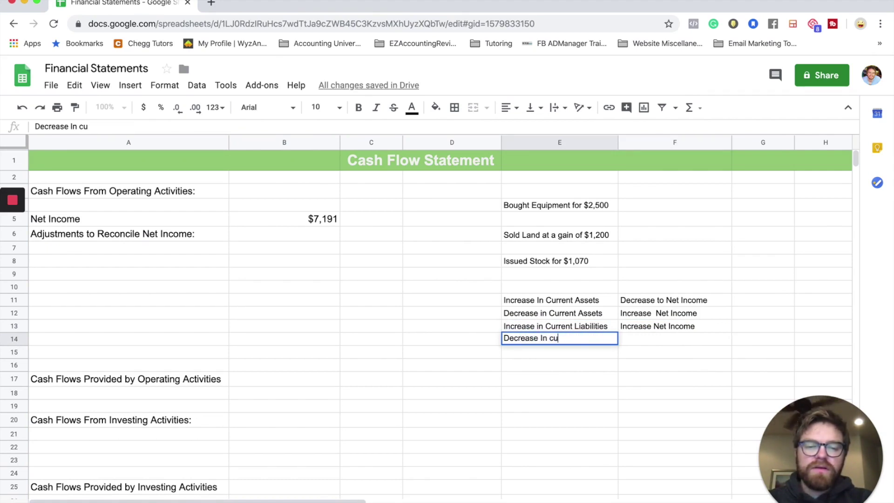
{"action": "key", "text": "BackSpace"}
{"action": "type", "text": "Current Liabilities"}
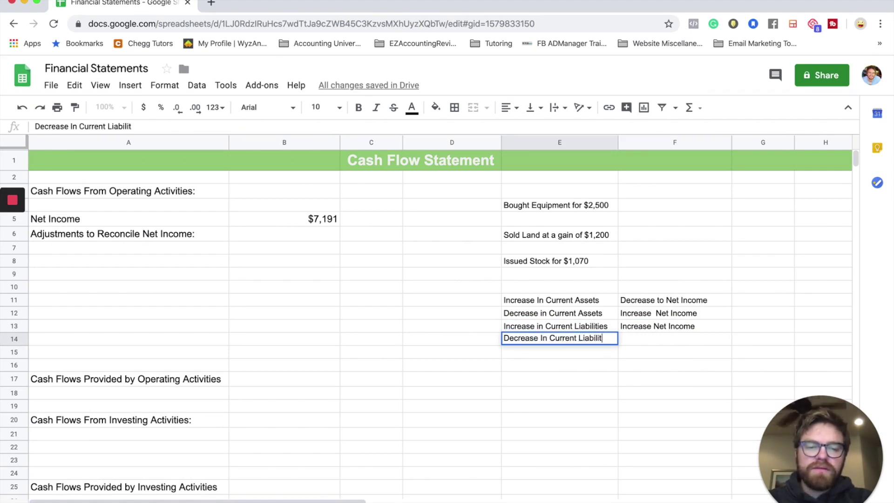
{"action": "key", "text": "Tab"}
{"action": "type", "text": "Dec"}
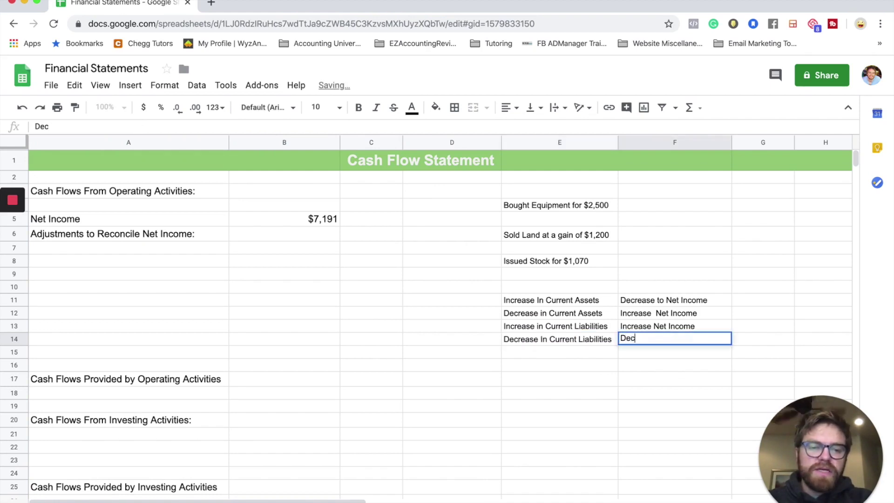
{"action": "type", "text": "rease Net Income"}
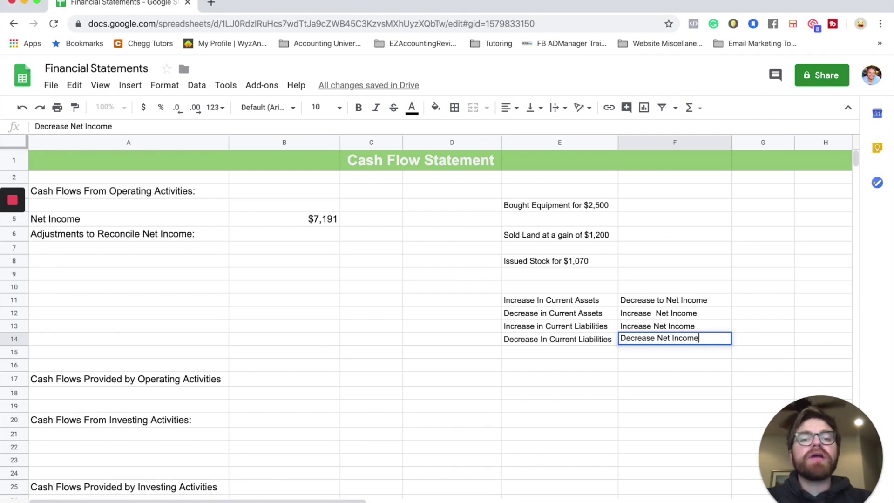
Add the row 15 rule with "Depreciation Expense" in E15 and "Add to Net Income" in F15.
{"action": "left_click", "coordinate": [527, 356]}
{"action": "type", "text": "De"}
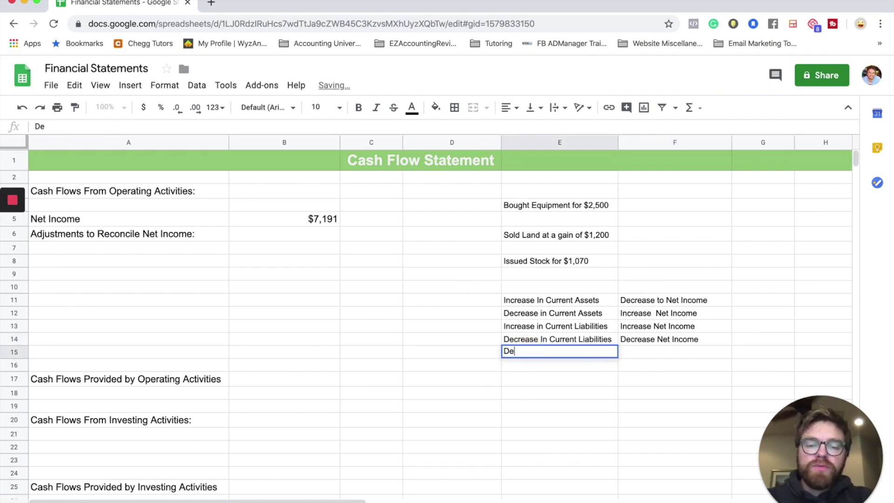
{"action": "type", "text": "preciation Expense"}
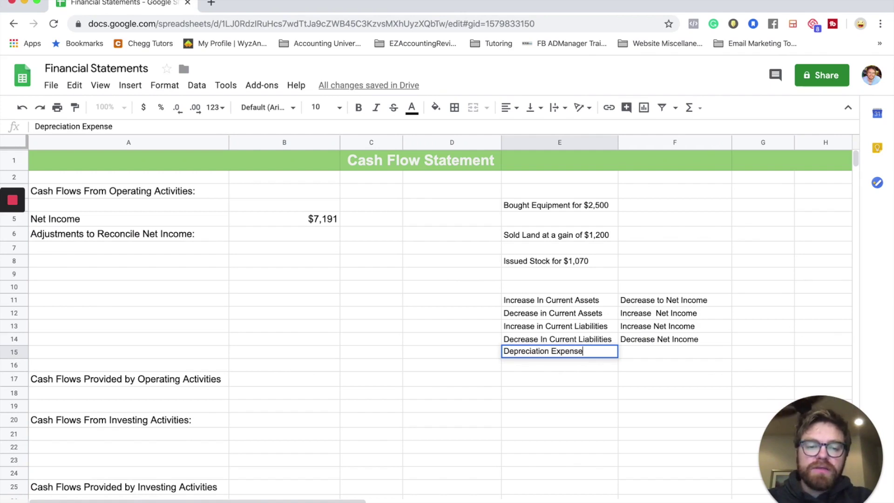
{"action": "key", "text": "Tab"}
{"action": "type", "text": "Add to Net Income"}
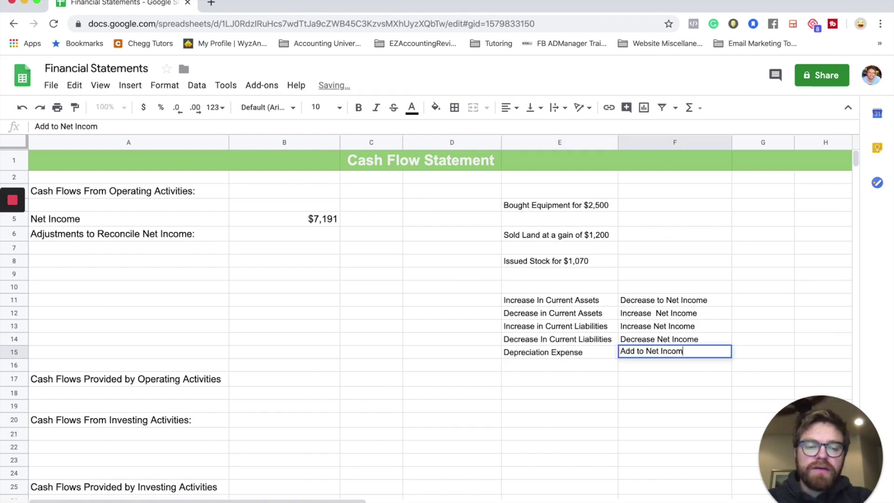
{"action": "key", "text": "Return"}
Add the row 16 rule with "Gain" in E16 and "Subtract from Net Income" in F16.
{"action": "type", "text": "Gain"}
{"action": "key", "text": "Tab"}
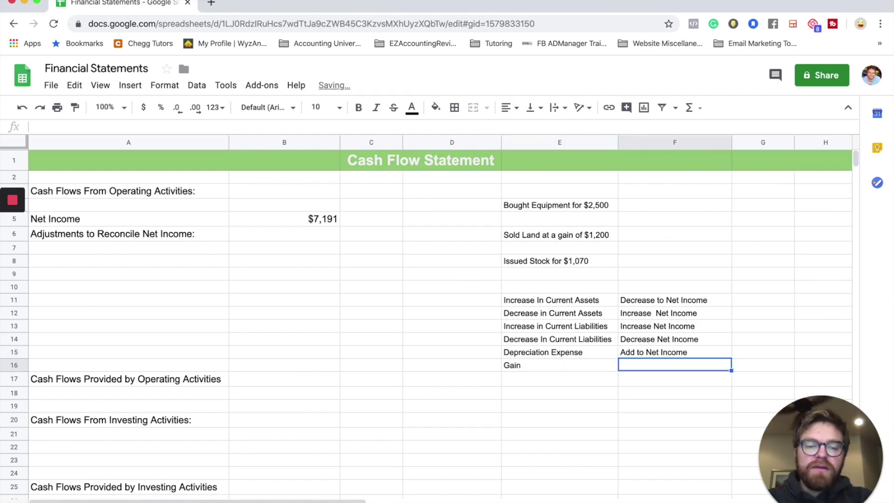
{"action": "type", "text": "Subtract "}
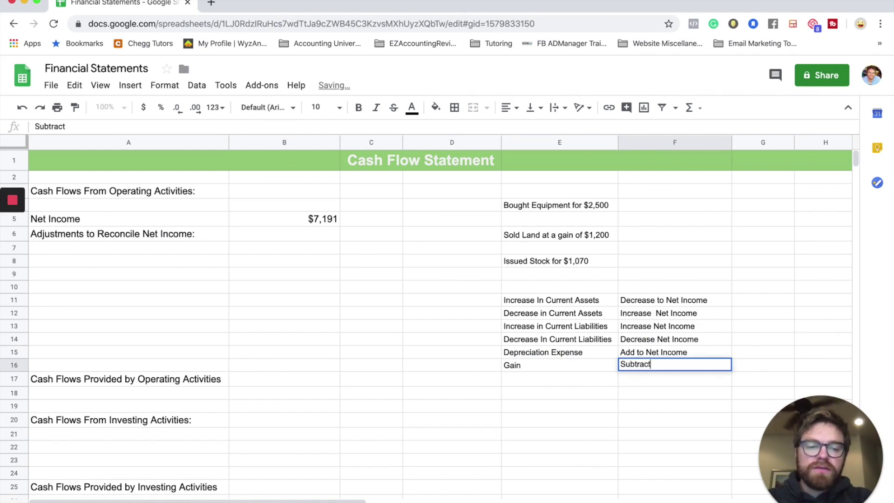
{"action": "type", "text": "from Net Income"}
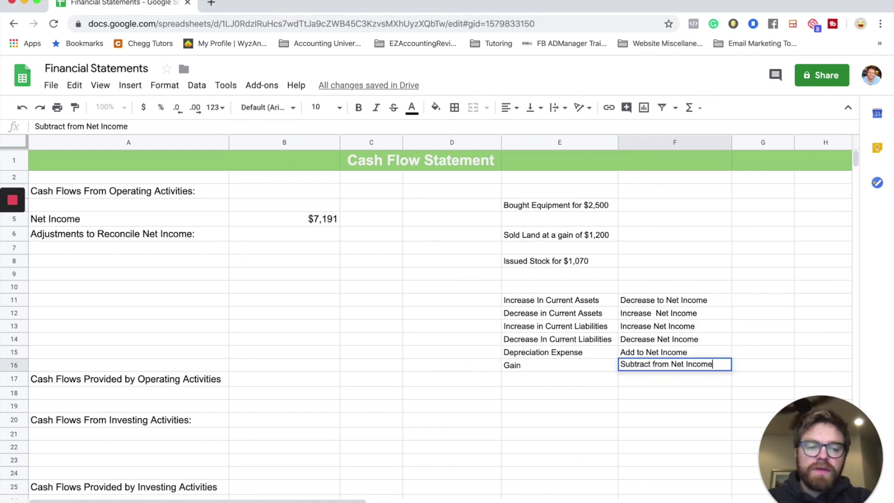
{"action": "key", "text": "Return"}
Add the row 17 rule with "Loss" in E17 and "Add to Net Income" in F17.
{"action": "type", "text": "Loss"}
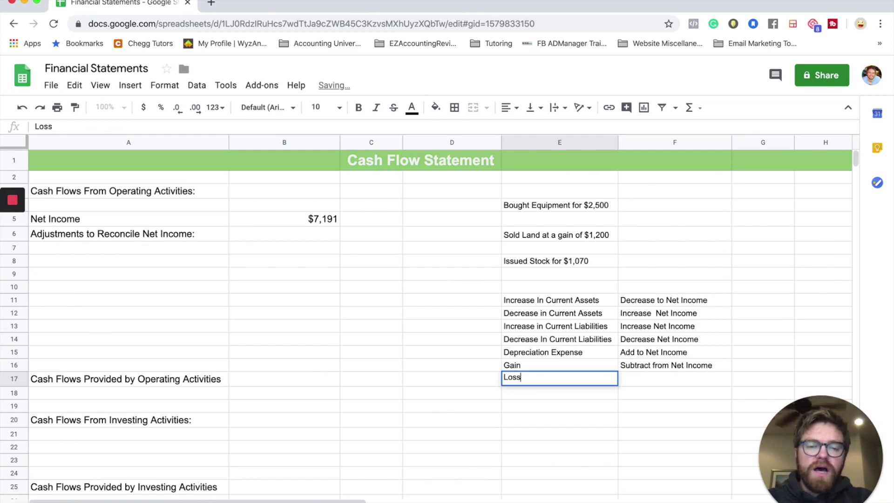
{"action": "key", "text": "Tab"}
{"action": "type", "text": "Add to Net Income"}
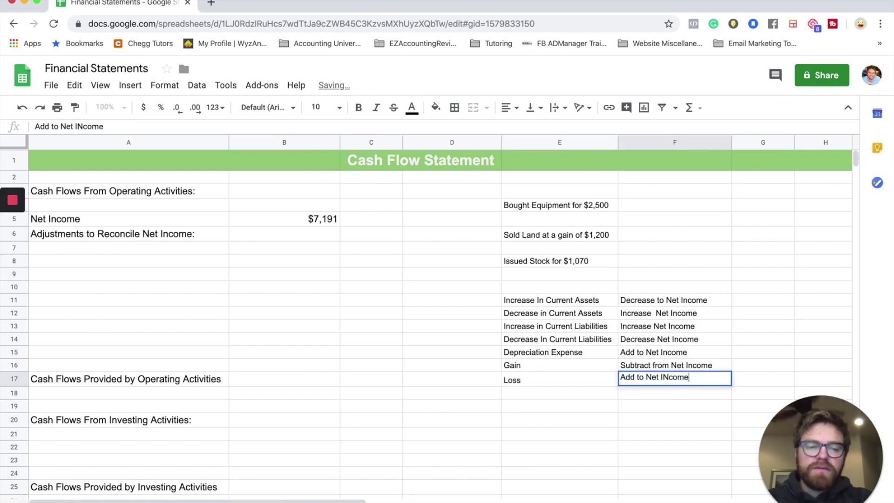
{"action": "key", "text": "BackSpace"}
{"action": "key", "text": "BackSpace"}
{"action": "key", "text": "BackSpace"}
{"action": "key", "text": "BackSpace"}
{"action": "key", "text": "BackSpace"}
{"action": "type", "text": "ncome"}
{"action": "key", "text": "Return"}
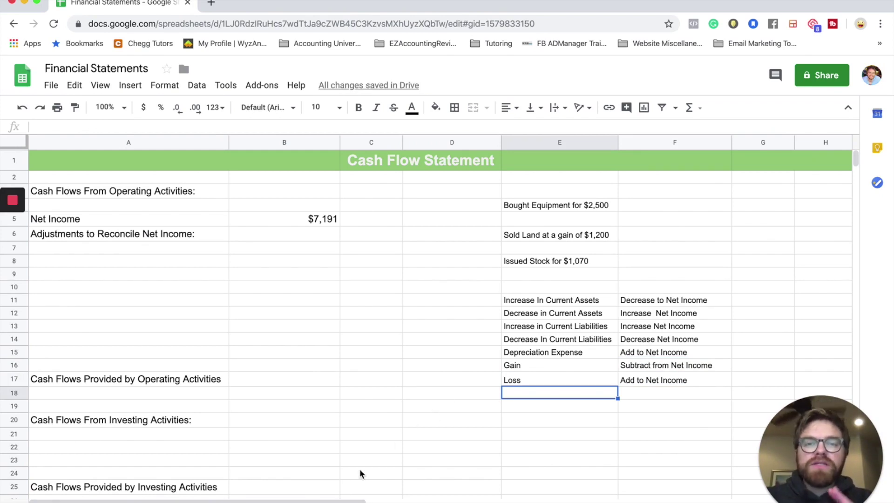
Compare accounts receivable across both years on the balance sheet and enter "Increase in Accounts Receivable" in A8 with -1,000 in B8 of the cash flow statement.
{"action": "left_click", "coordinate": [344, 502]}
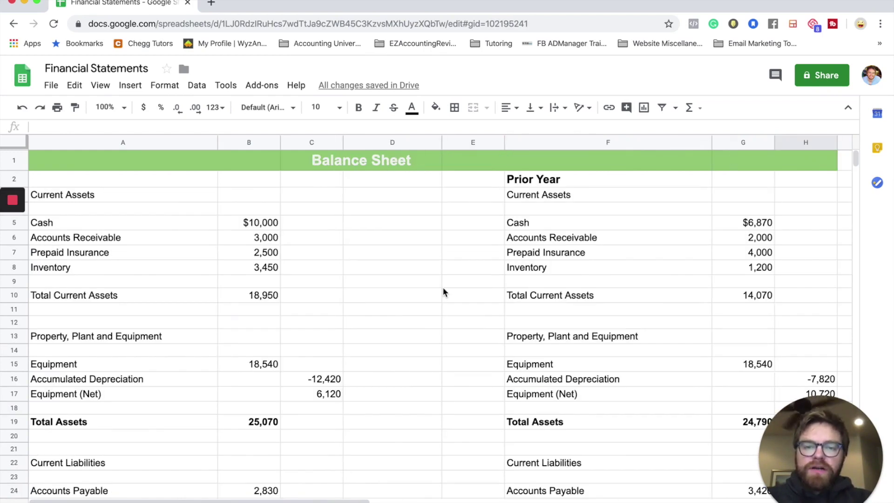
{"action": "scroll", "coordinate": [444, 292], "scroll_direction": "down", "scroll_amount": 1}
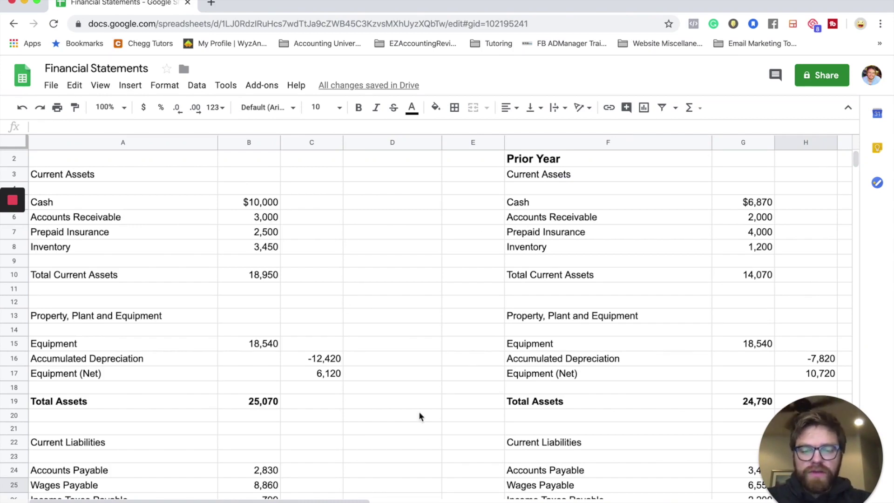
{"action": "left_click", "coordinate": [429, 502]}
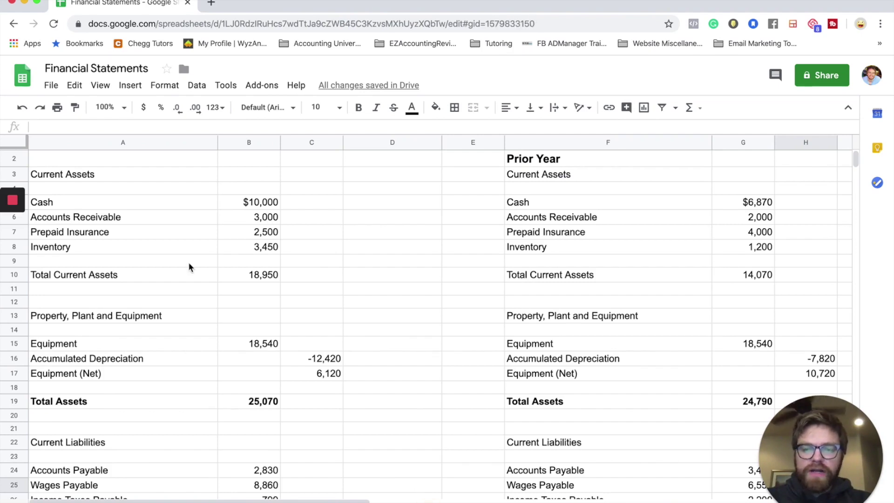
{"action": "left_click", "coordinate": [136, 263]}
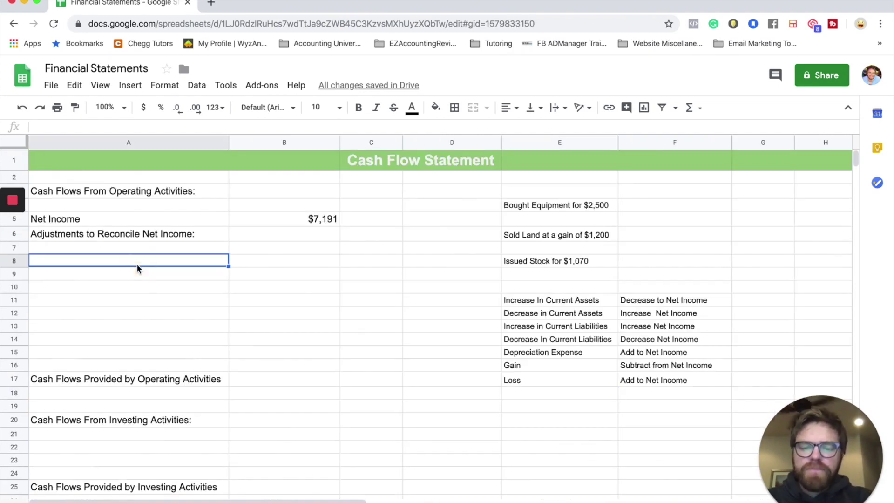
{"action": "type", "text": "Increase in Account"}
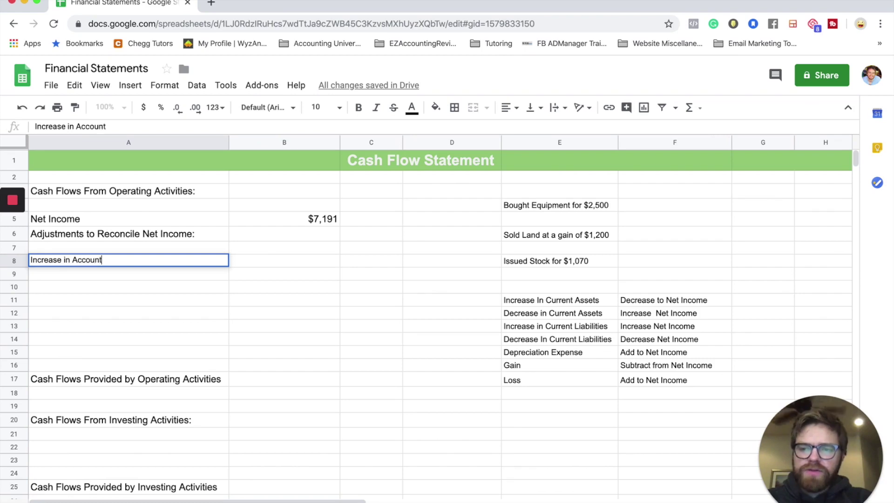
{"action": "type", "text": "s Receivable"}
{"action": "key", "text": "Tab"}
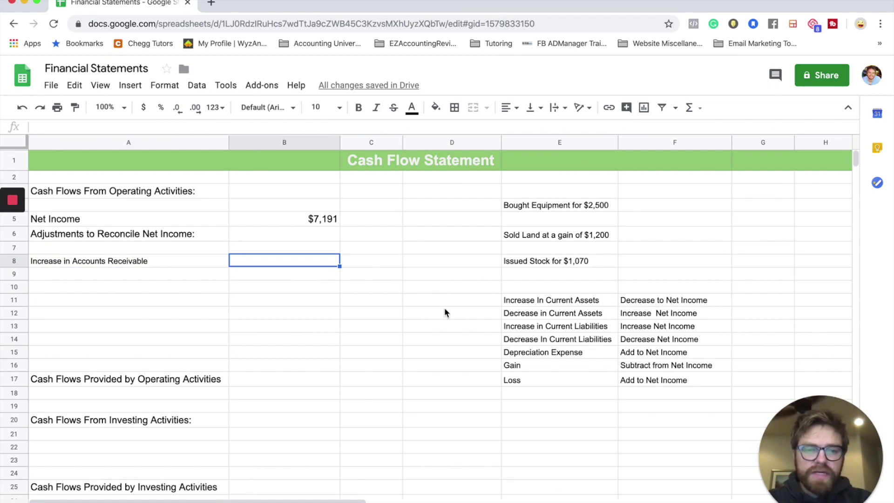
{"action": "type", "text": "-1,000"}
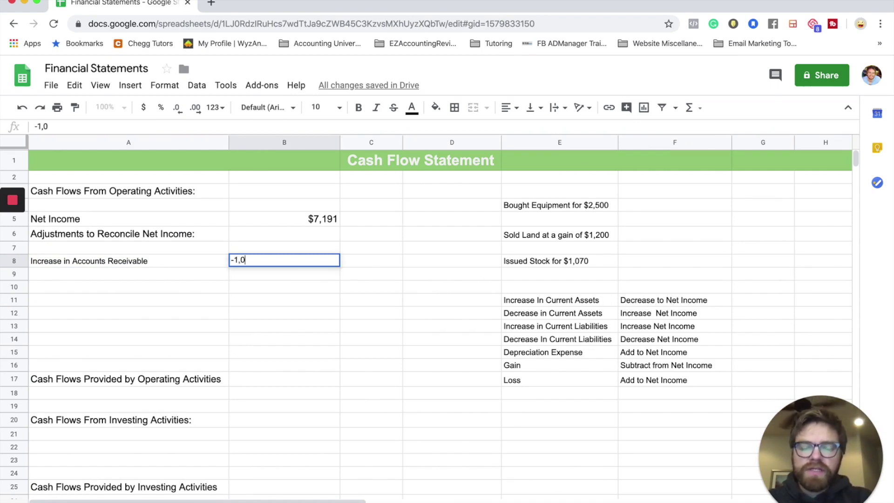
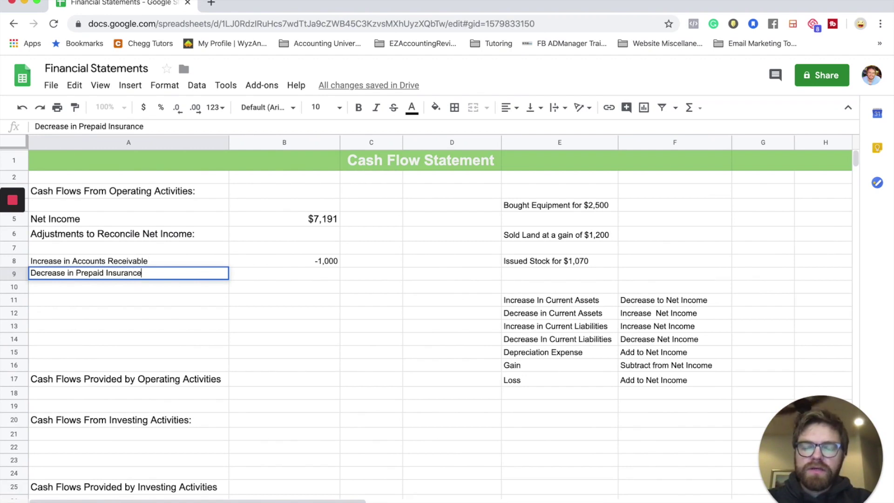
Enter "Decrease in Prepaid Insurance" in A9 with 1,500 in B9, checking the amounts on the balance sheet.
{"action": "key", "text": "Tab"}
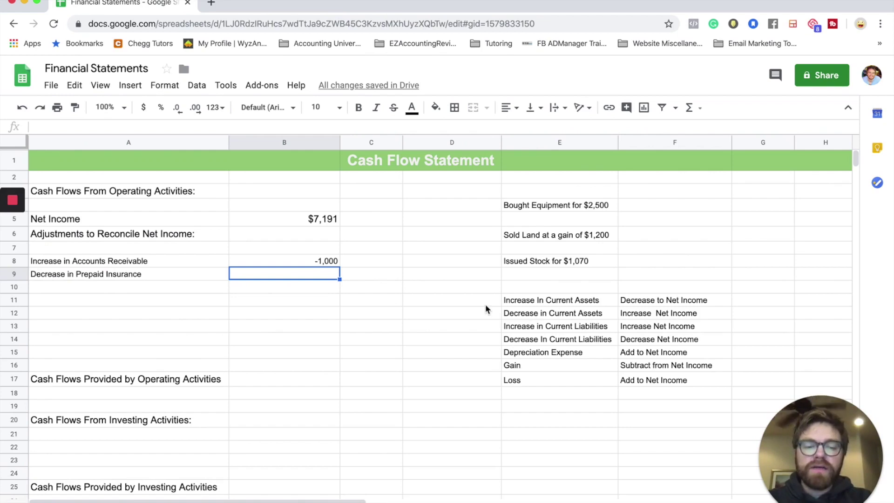
{"action": "key", "text": "Return"}
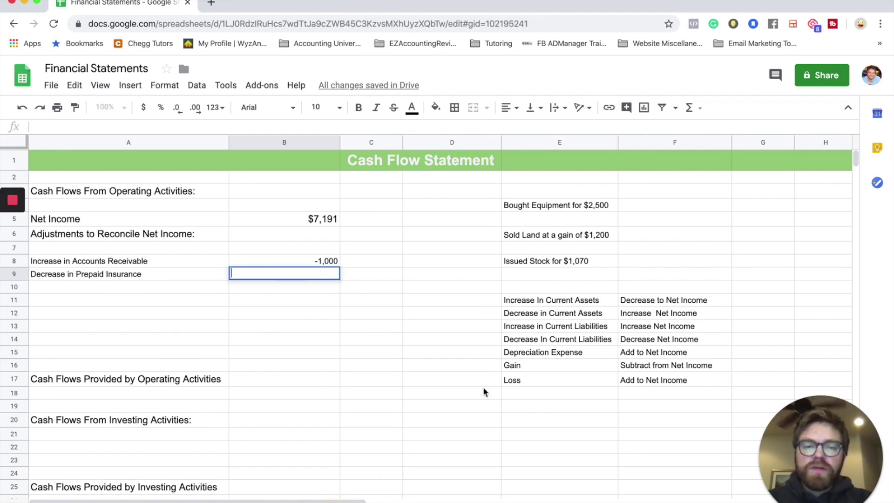
{"action": "key", "text": "alt+Up"}
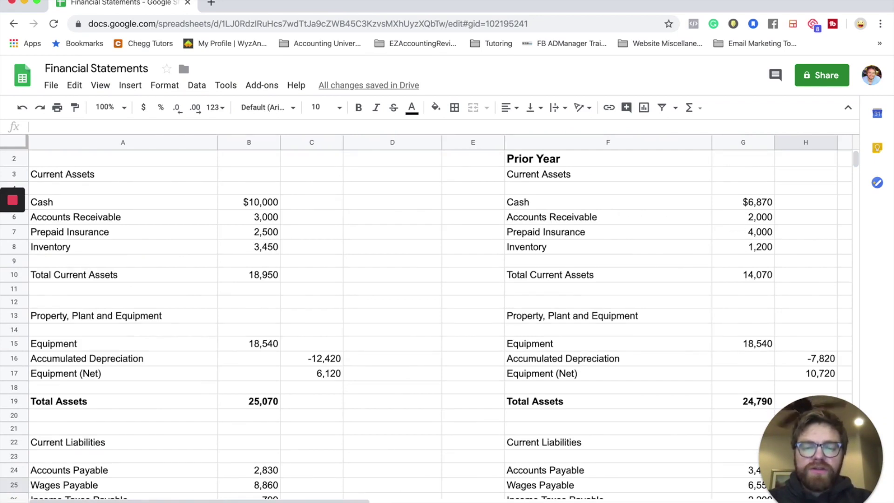
{"action": "key", "text": "alt+Down"}
{"action": "type", "text": "1,500"}
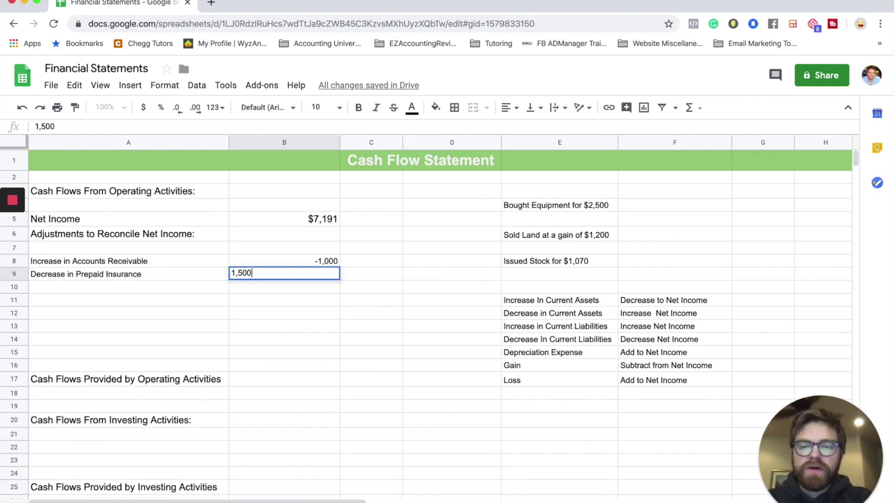
{"action": "key", "text": "Return"}
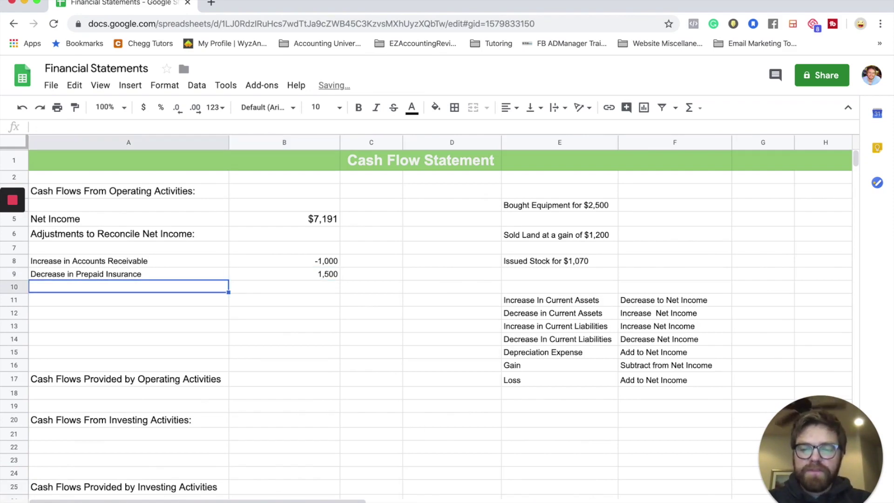
Check inventory on the balance sheet and label A10 of the cash flow statement "Increase in Inventory".
{"action": "key", "text": "alt+Up"}
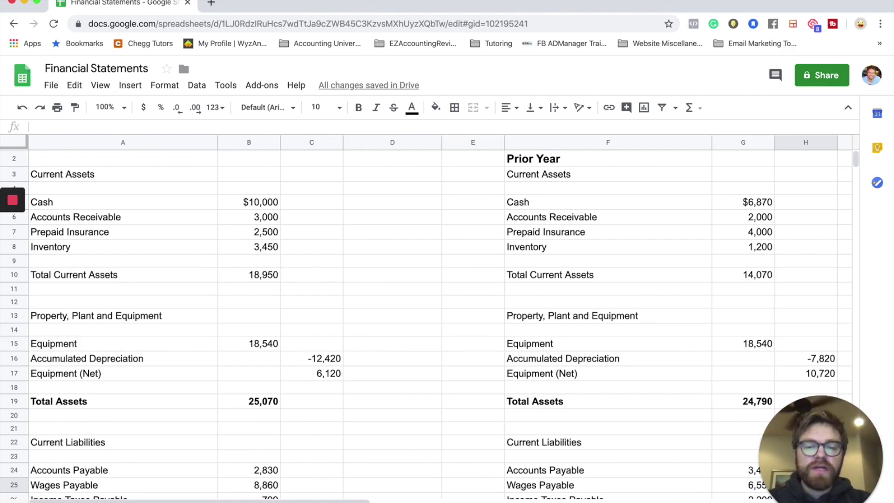
{"action": "left_click", "coordinate": [424, 501]}
{"action": "type", "text": "Increa"}
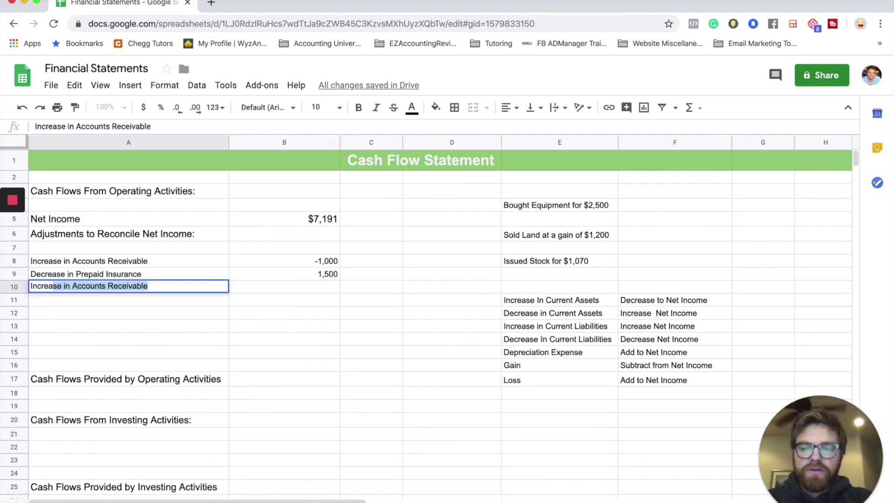
{"action": "type", "text": "se in Prepaid Insu"}
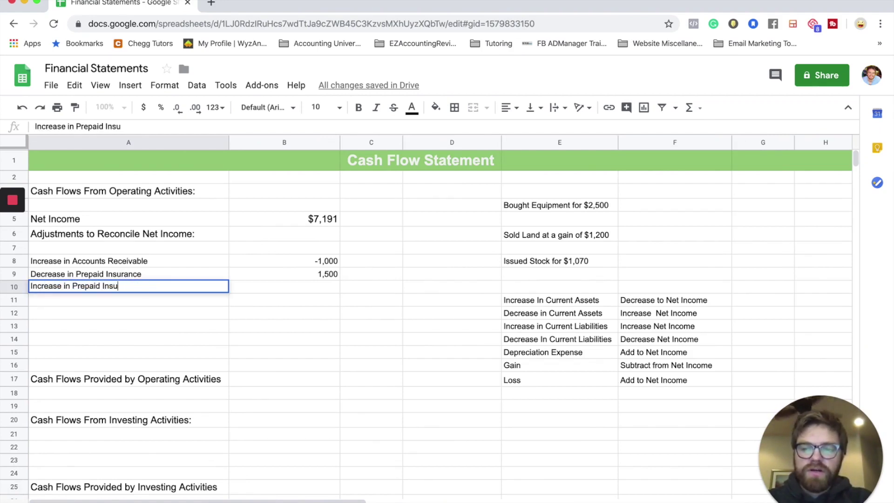
{"action": "key", "text": "BackSpace"}
{"action": "key", "text": "BackSpace"}
{"action": "key", "text": "BackSpace"}
{"action": "key", "text": "BackSpace"}
{"action": "key", "text": "BackSpace"}
{"action": "key", "text": "BackSpace"}
{"action": "key", "text": "BackSpace"}
{"action": "key", "text": "BackSpace"}
{"action": "key", "text": "BackSpace"}
{"action": "key", "text": "BackSpace"}
{"action": "key", "text": "BackSpace"}
{"action": "key", "text": "BackSpace"}
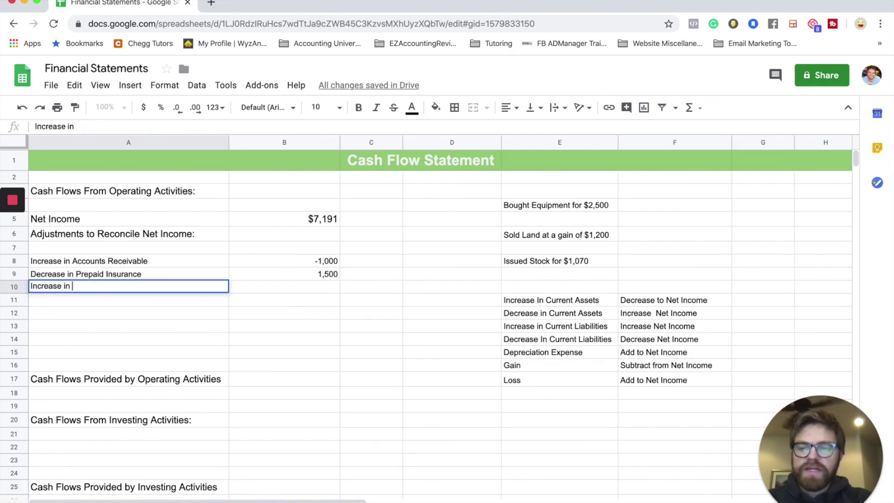
{"action": "type", "text": "Inventory"}
{"action": "key", "text": "Tab"}
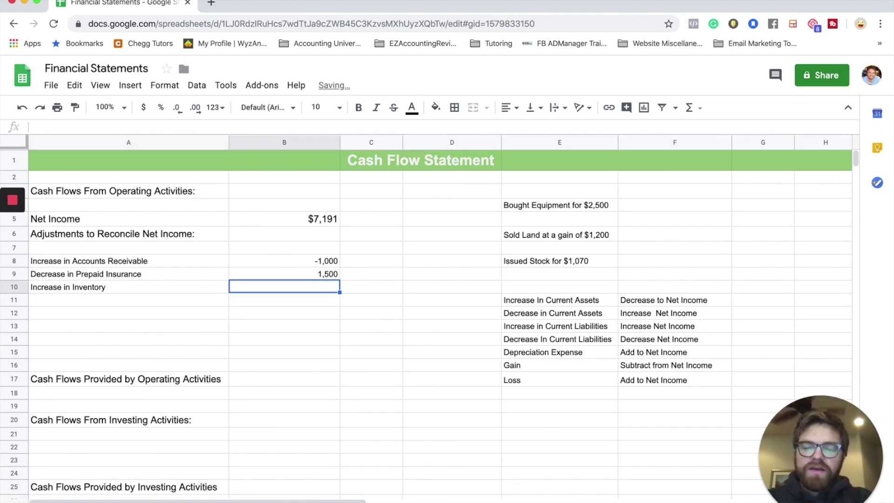
Set the inventory adjustment in B10 to -2,250.
{"action": "type", "text": "2,25"}
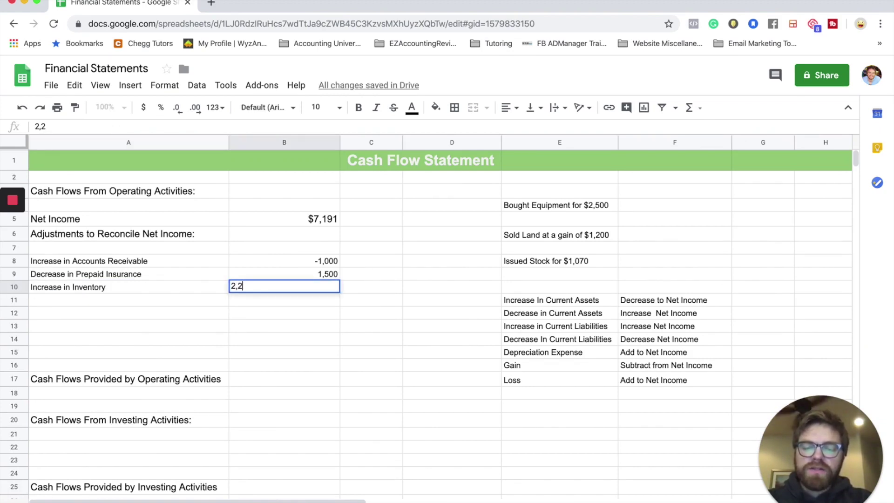
{"action": "key", "text": "BackSpace"}
{"action": "key", "text": "BackSpace"}
{"action": "key", "text": "BackSpace"}
{"action": "key", "text": "BackSpace"}
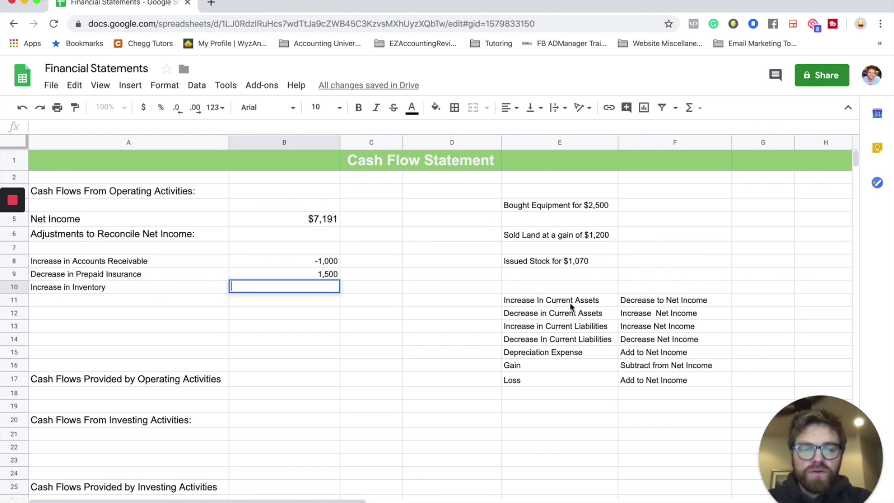
{"action": "type", "text": "-2,250"}
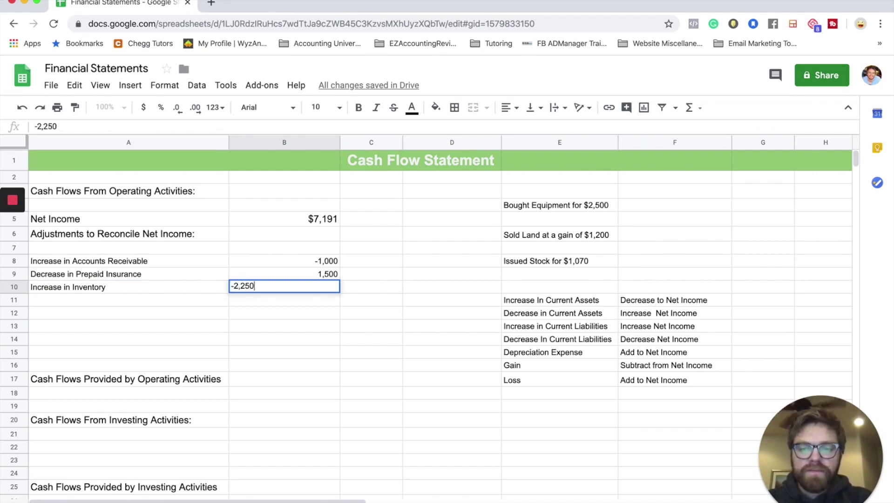
{"action": "key", "text": "Return"}
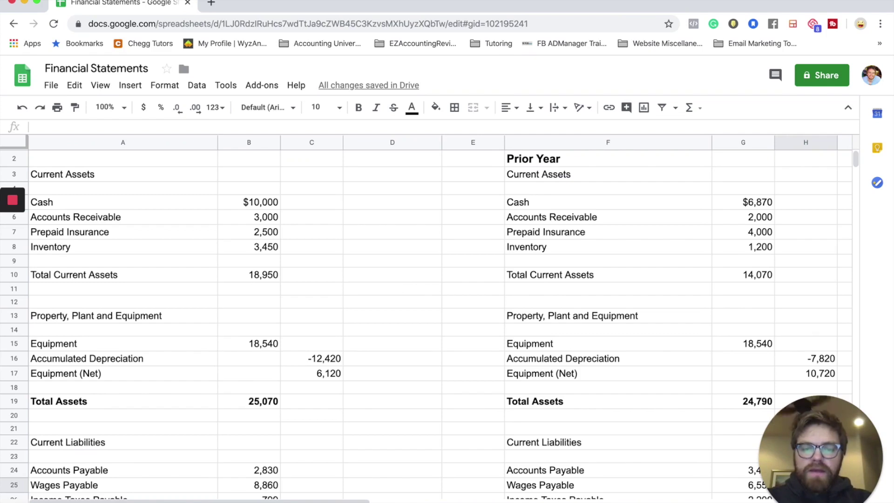
{"action": "left_click", "coordinate": [423, 502]}
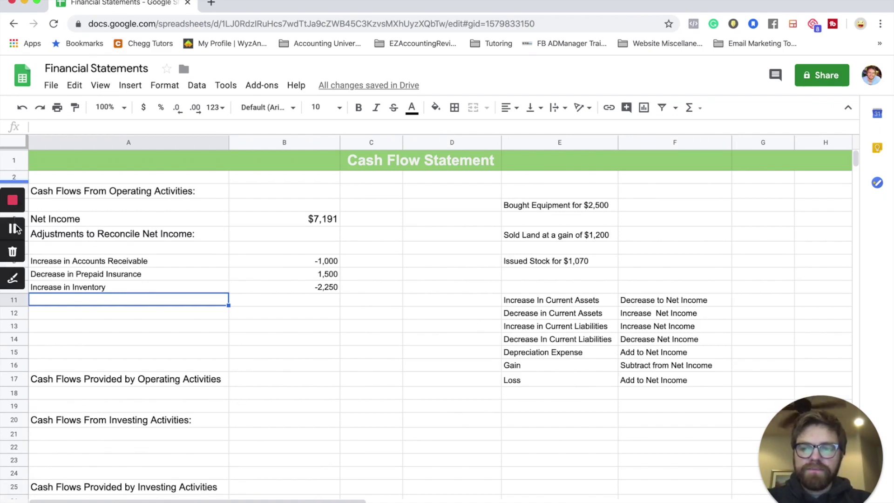
{"action": "left_click", "coordinate": [14, 228]}
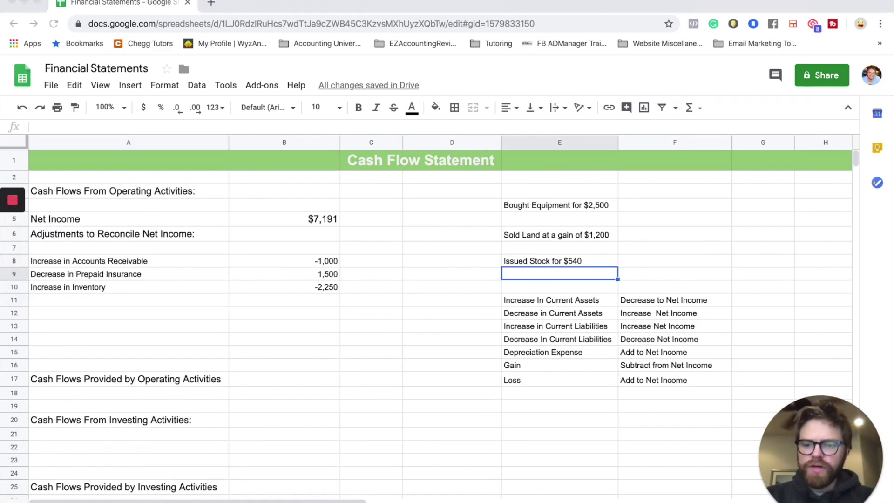
Look up depreciation on the income statement and enter "Depreciation Expense" in A11 with 530 in B11 of the cash flow statement.
{"action": "key", "text": "alt+Up"}
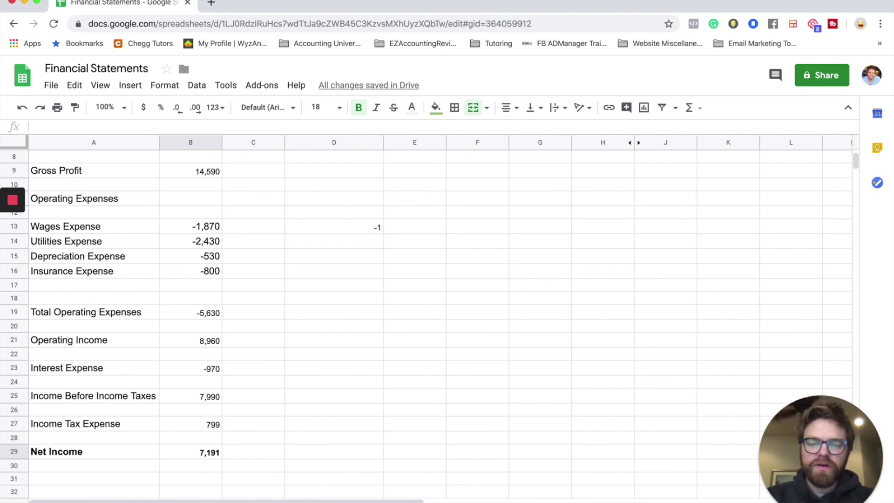
{"action": "left_click", "coordinate": [448, 499]}
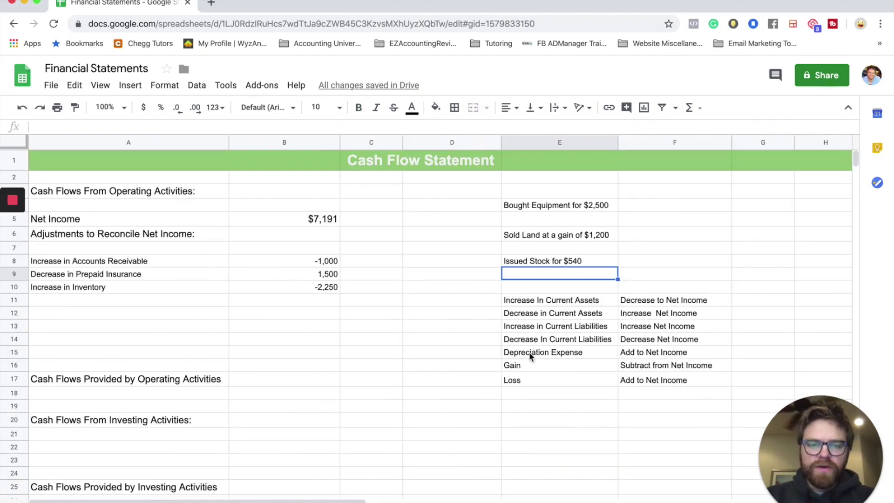
{"action": "left_click", "coordinate": [146, 301]}
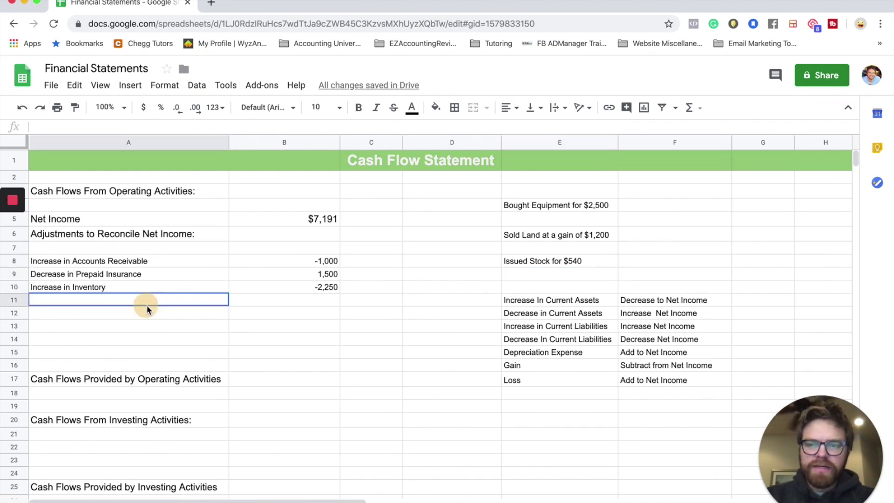
{"action": "type", "text": "Depreciation Expense"}
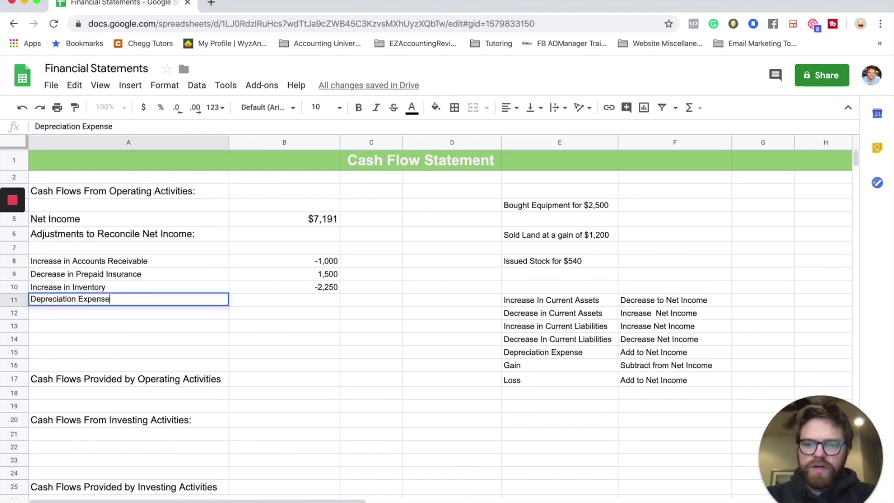
{"action": "key", "text": "Tab"}
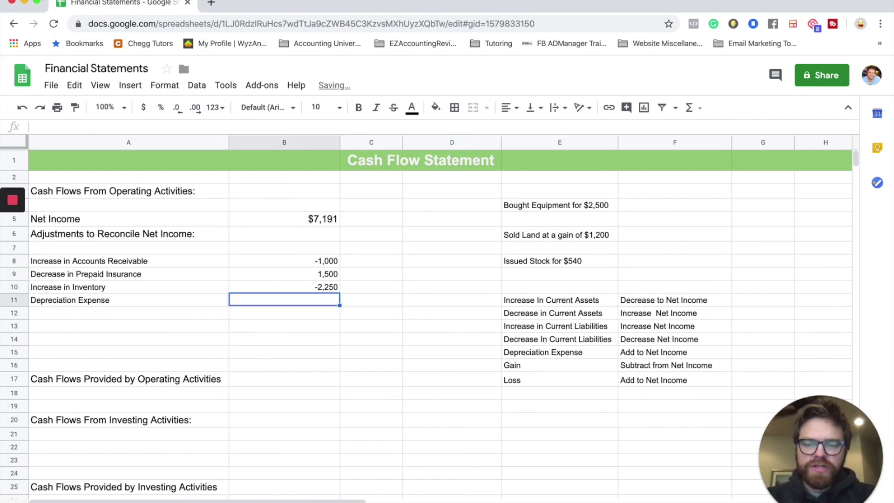
{"action": "type", "text": "530"}
{"action": "key", "text": "Return"}
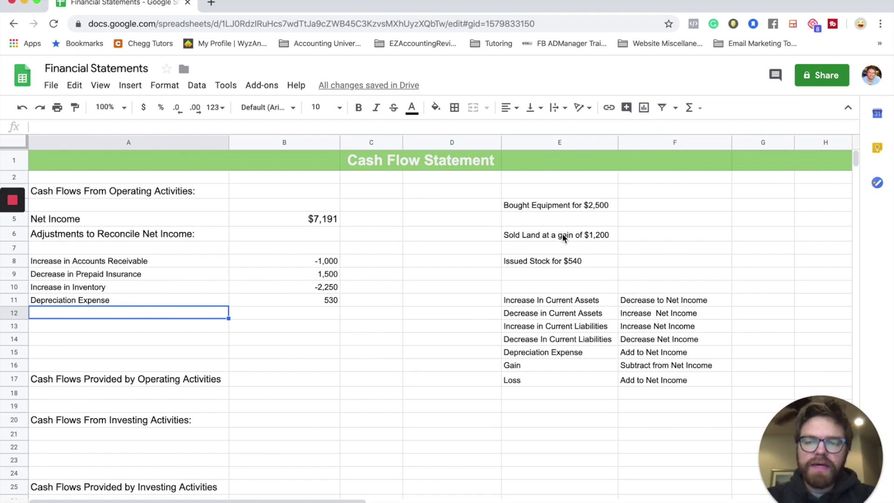
Enter "Gain on Land Sale" in A12 with -1,200 in B12 of the cash flow statement.
{"action": "type", "text": "Gain on Land Sale"}
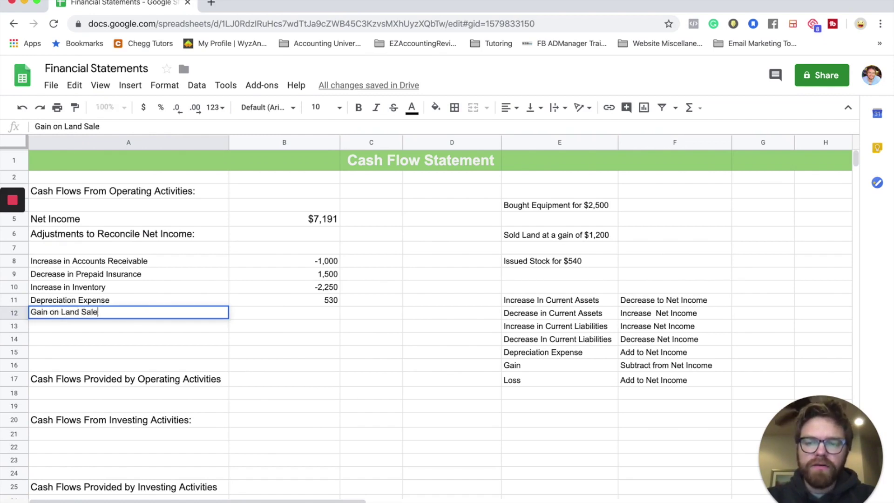
{"action": "key", "text": "Tab"}
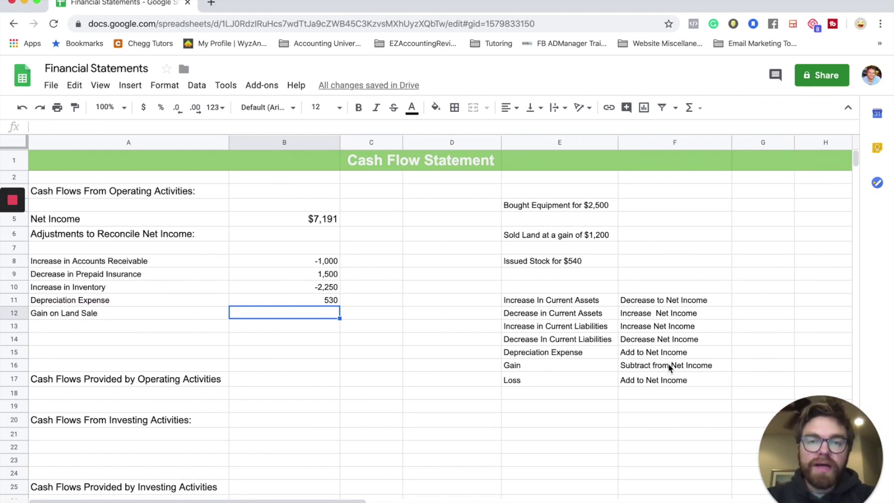
{"action": "type", "text": "-1,200"}
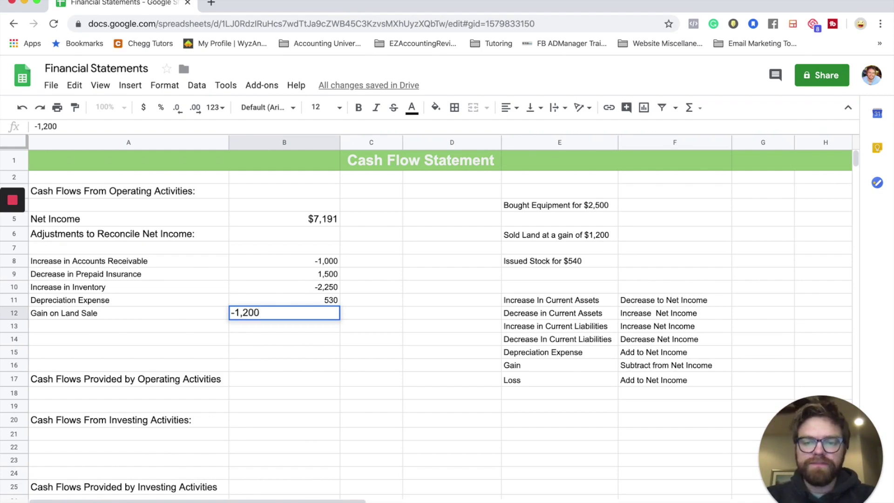
{"action": "key", "text": "Return"}
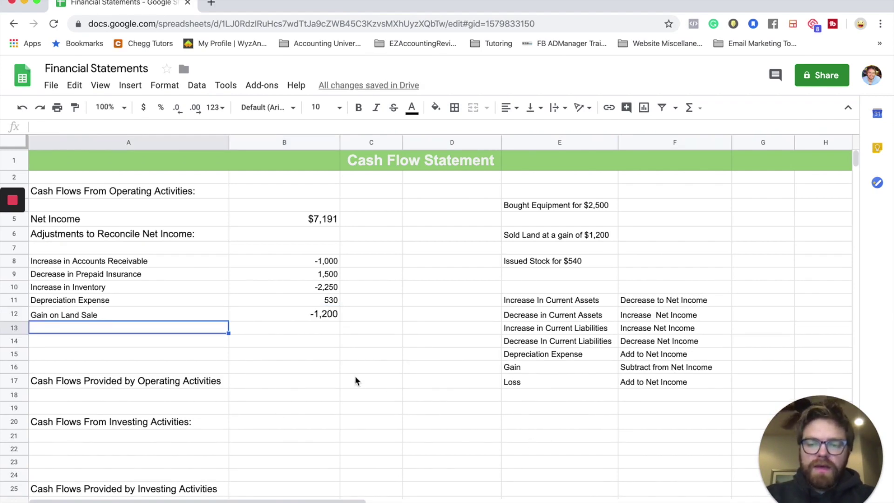
Copy the formatting of the land sale gain amount in B12 onto the adjustment amounts in B8:B11.
{"action": "scroll", "coordinate": [245, 416], "scroll_direction": "down", "scroll_amount": 1}
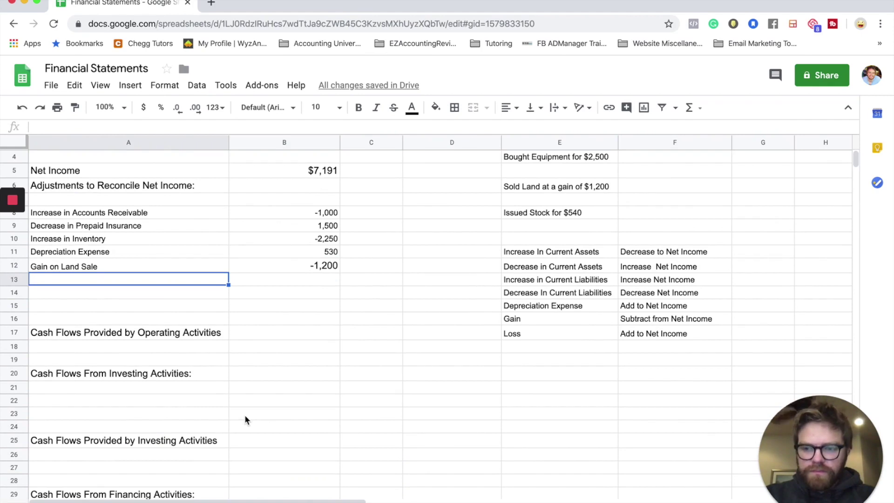
{"action": "left_click", "coordinate": [313, 265]}
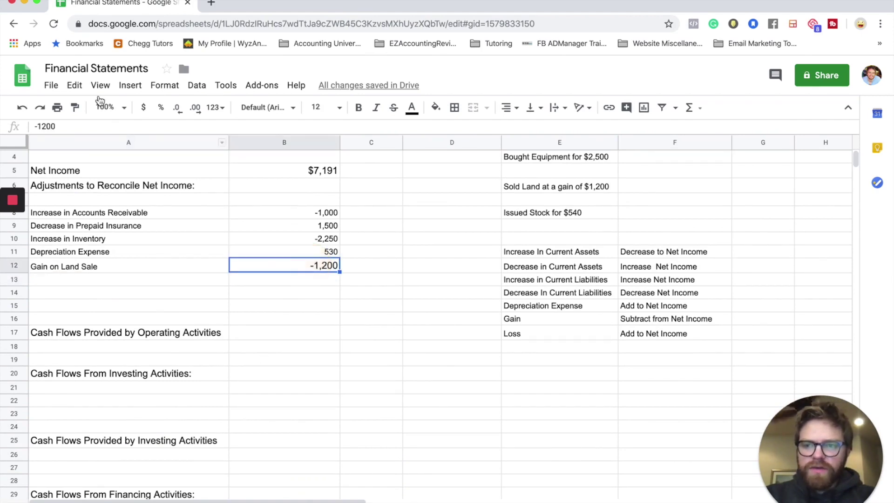
{"action": "left_click", "coordinate": [75, 107]}
{"action": "left_click_drag", "start_coordinate": [296, 218], "coordinate": [295, 252]}
{"action": "left_click", "coordinate": [301, 326]}
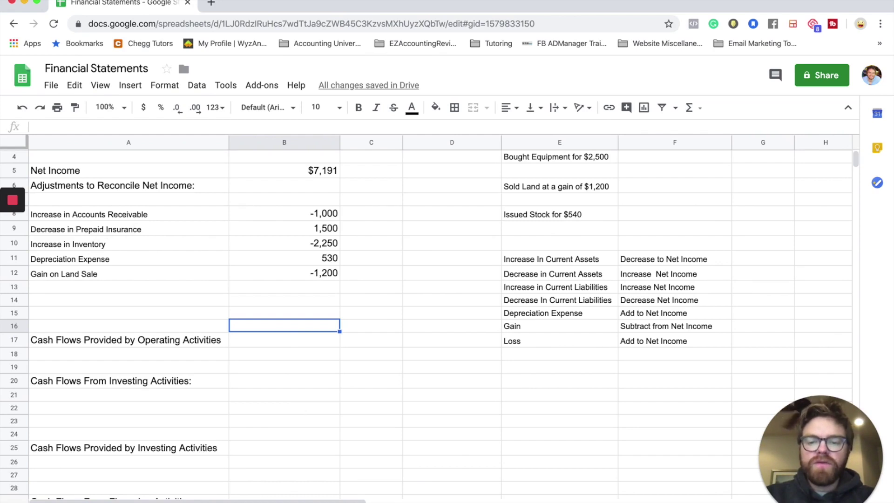
Check accounts payable on the balance sheet and enter "Decrease in Accounts Payable" in A13 with -590 in B13 of the cash flow statement.
{"action": "left_click", "coordinate": [341, 500]}
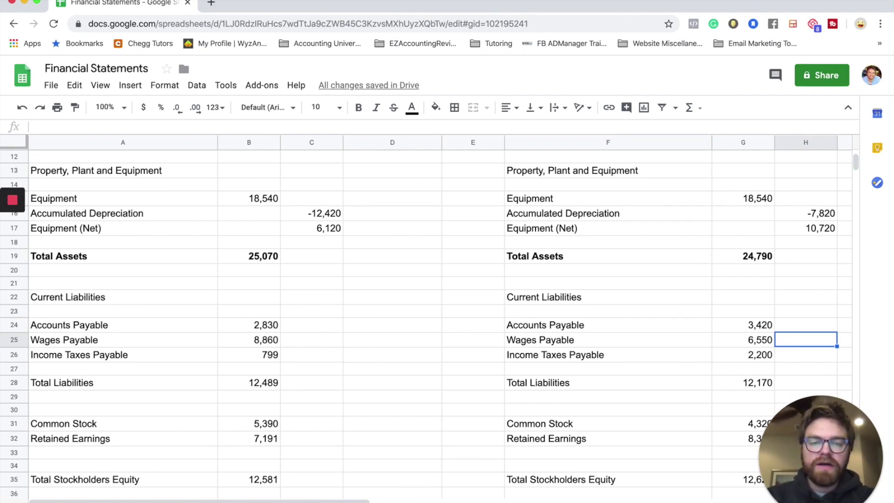
{"action": "key", "text": "ctrl+shift+Page_Down"}
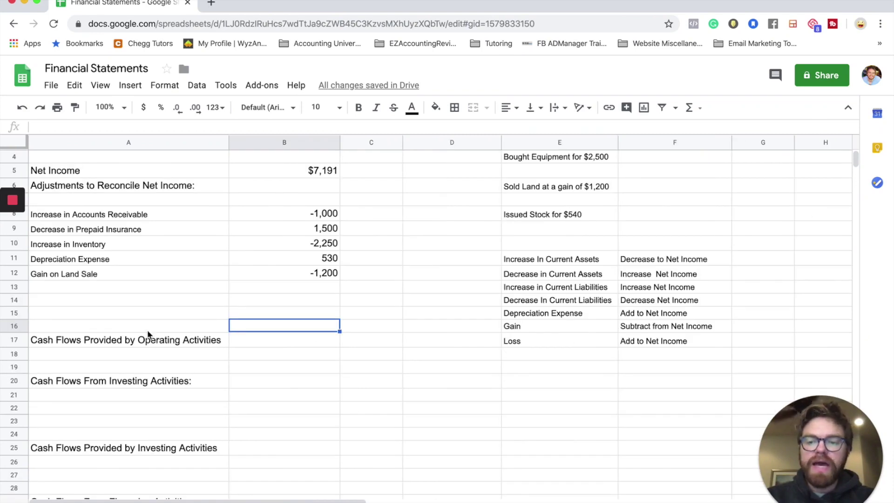
{"action": "left_click", "coordinate": [49, 290]}
{"action": "type", "text": "Decrease in "}
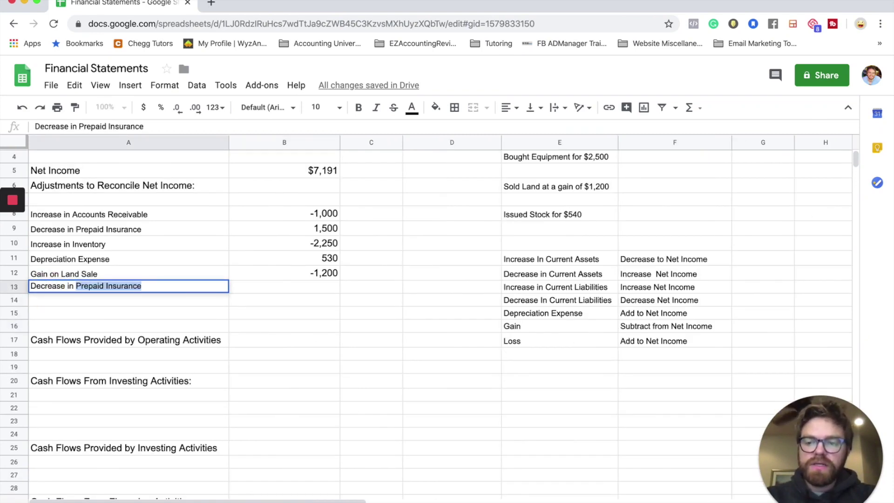
{"action": "type", "text": "Accounts Payable"}
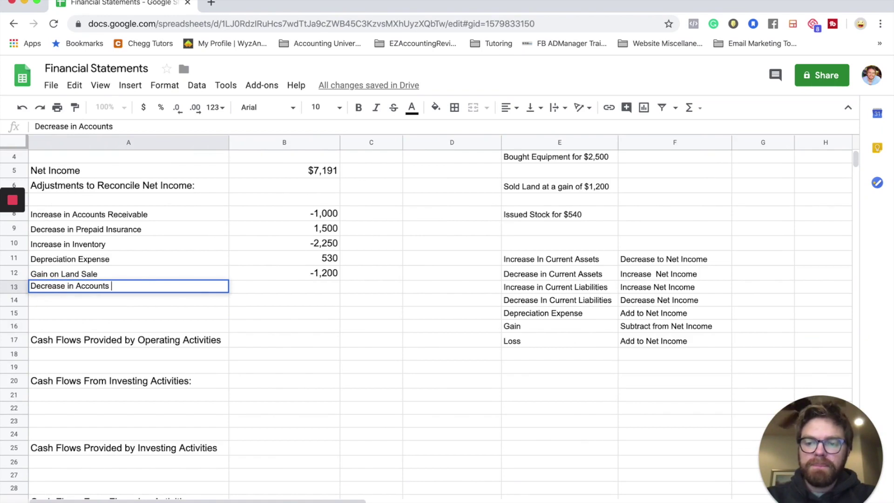
{"action": "key", "text": "Tab"}
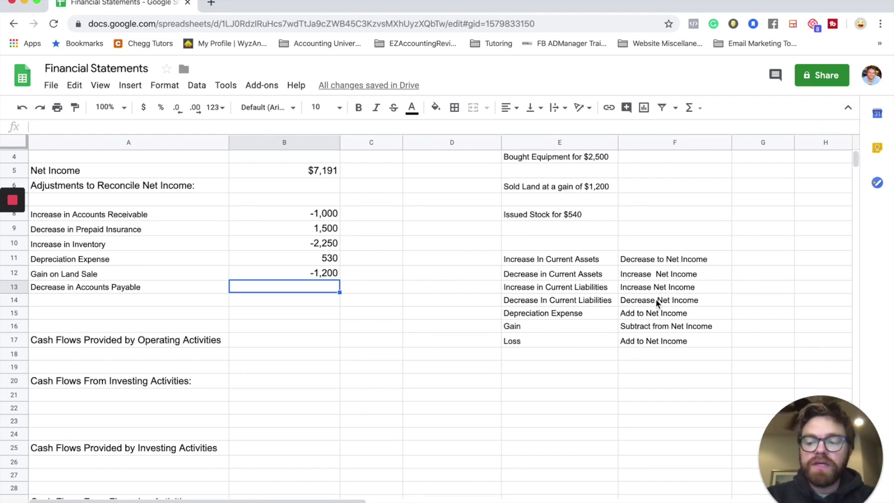
{"action": "type", "text": "-590"}
{"action": "key", "text": "Return"}
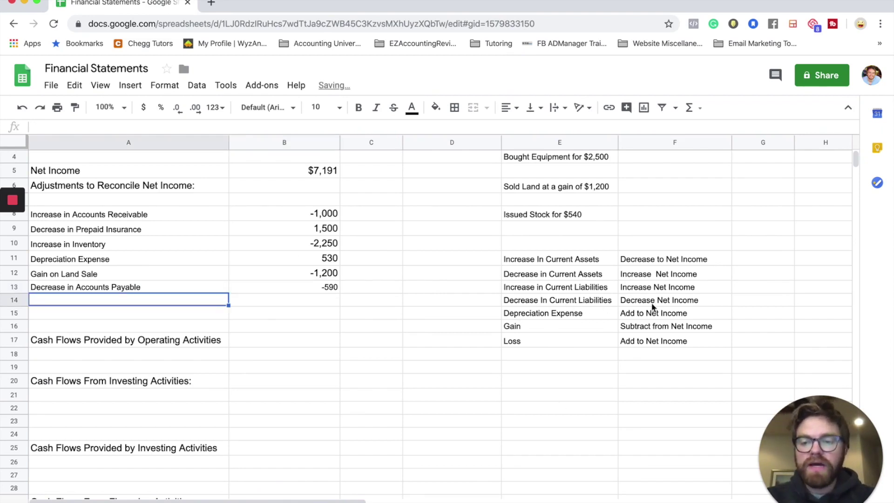
Compare wages payable on the balance sheet and enter "Increase in Wages Payable" in A14 with 2,310 in B14 of the cash flow statement.
{"action": "key", "text": "ctrl+shift+Page_Down"}
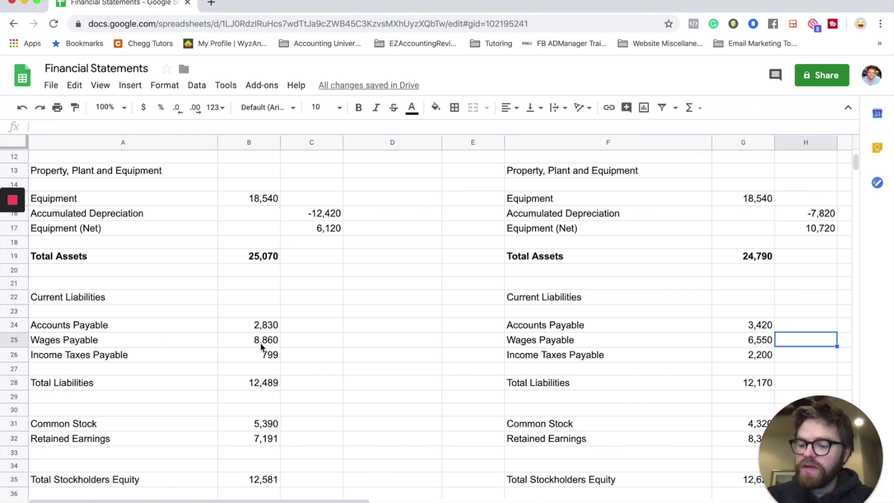
{"action": "left_click", "coordinate": [424, 499]}
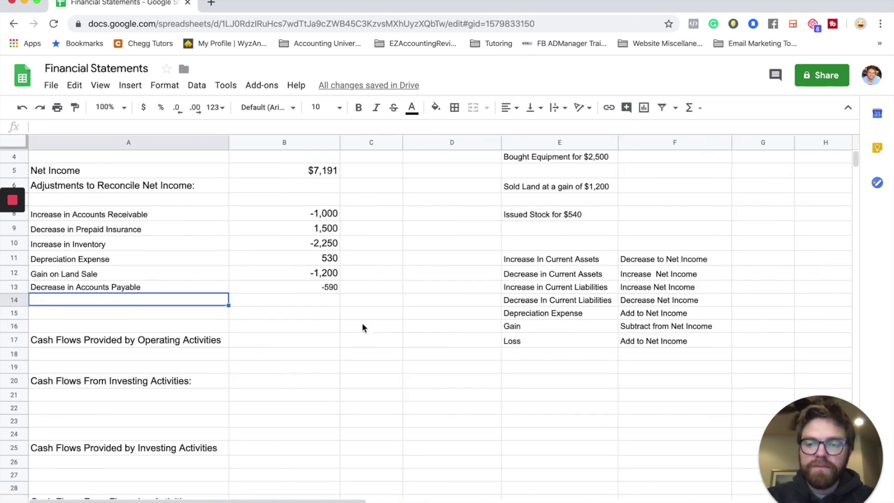
{"action": "type", "text": "Increase in Wages Payable"}
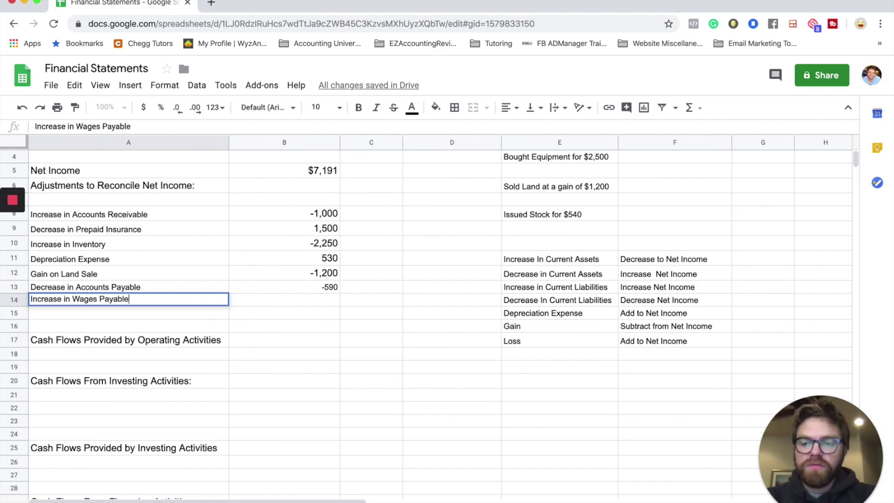
{"action": "key", "text": "Tab"}
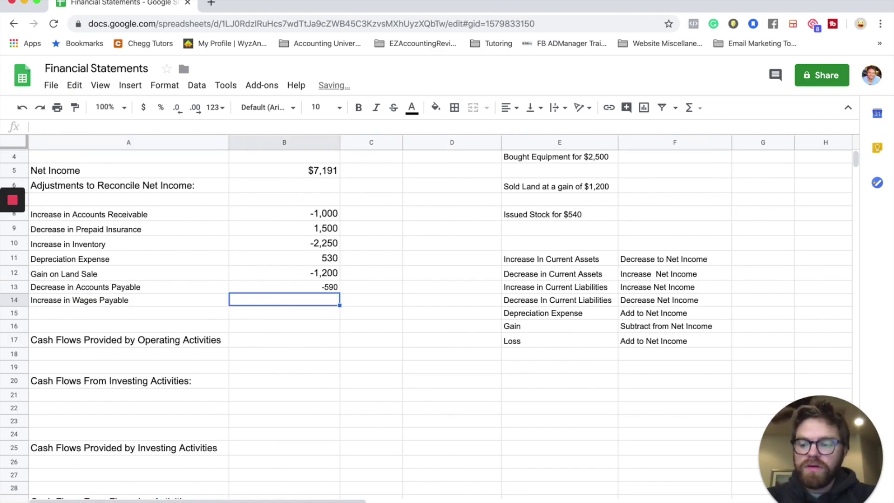
{"action": "type", "text": "2,310"}
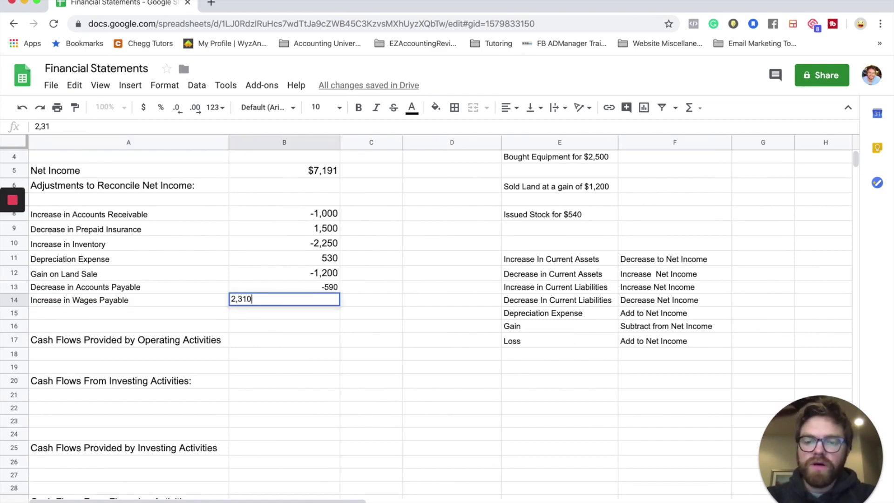
{"action": "key", "text": "Return"}
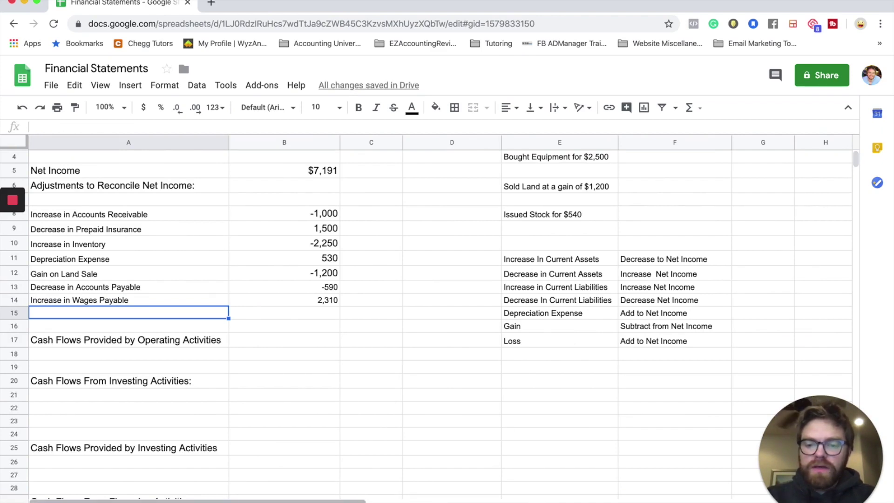
Look up income taxes payable on the balance sheet and enter "Decrease in Income Taxes Payable" in A15 with -1,401 in B15.
{"action": "key", "text": "ctrl+shift+Page_Up"}
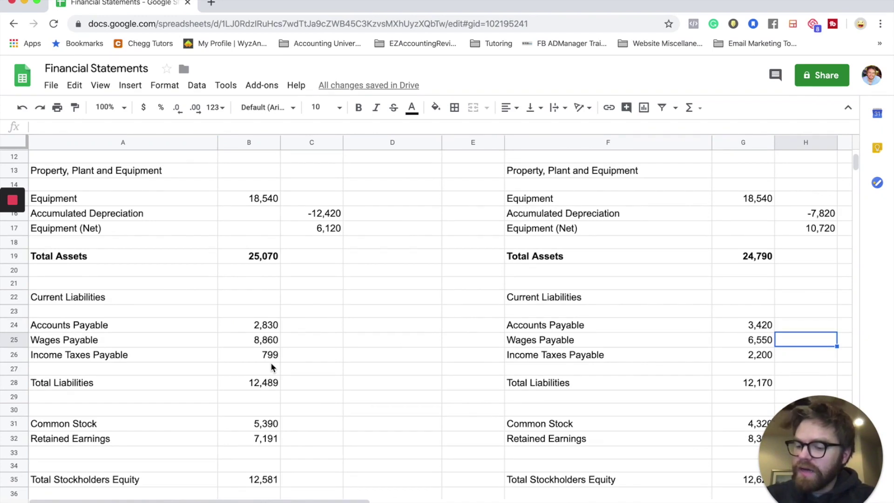
{"action": "key", "text": "alt+Down"}
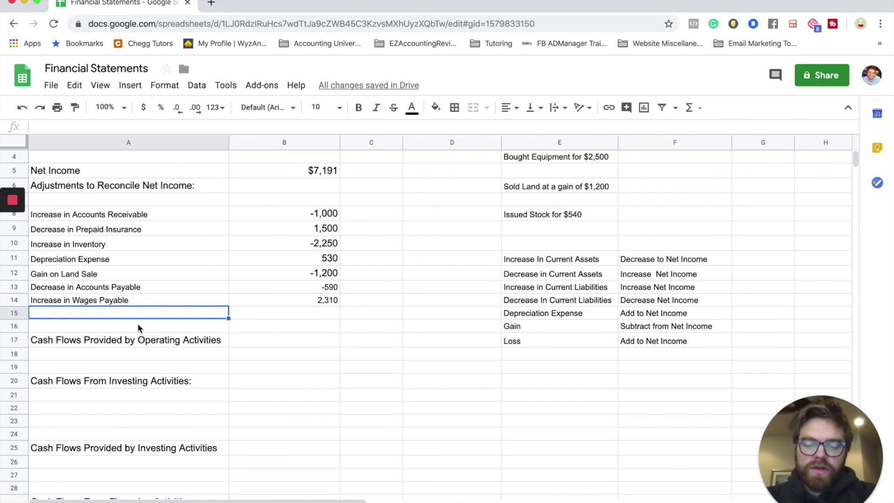
{"action": "type", "text": "Decrease in In"}
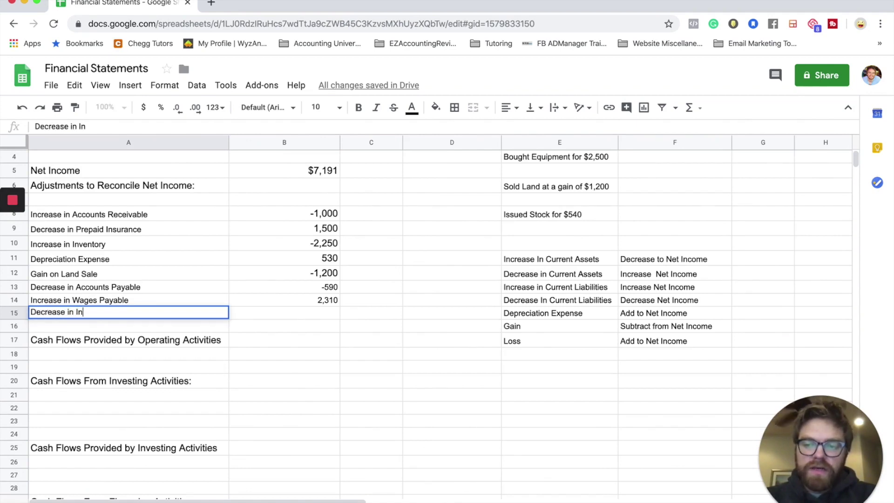
{"action": "type", "text": "come Taxes Payable"}
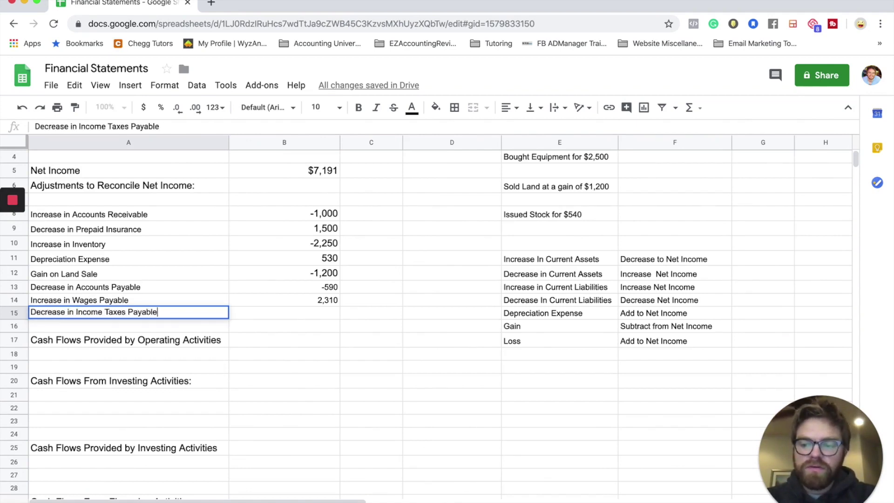
{"action": "key", "text": "Tab"}
{"action": "type", "text": "1,401"}
{"action": "key", "text": "BackSpace"}
{"action": "key", "text": "BackSpace"}
{"action": "key", "text": "BackSpace"}
{"action": "key", "text": "BackSpace"}
{"action": "key", "text": "BackSpace"}
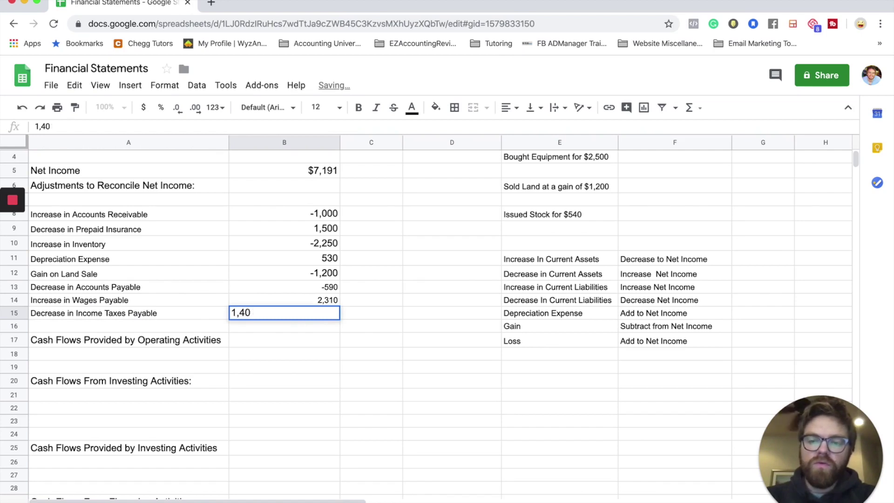
{"action": "type", "text": "-1,401"}
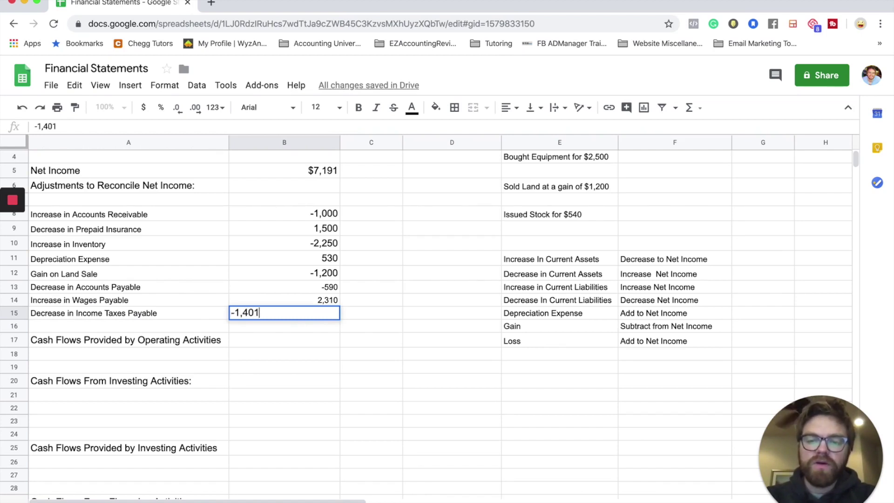
{"action": "key", "text": "Return"}
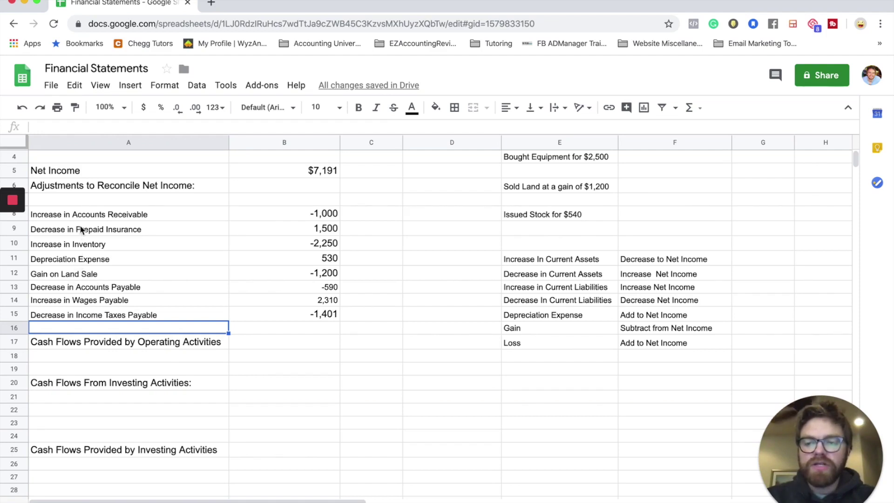
Total the cash flows provided by operating activities in B17 with the formula =SUM(B5:B15).
{"action": "left_click", "coordinate": [291, 349]}
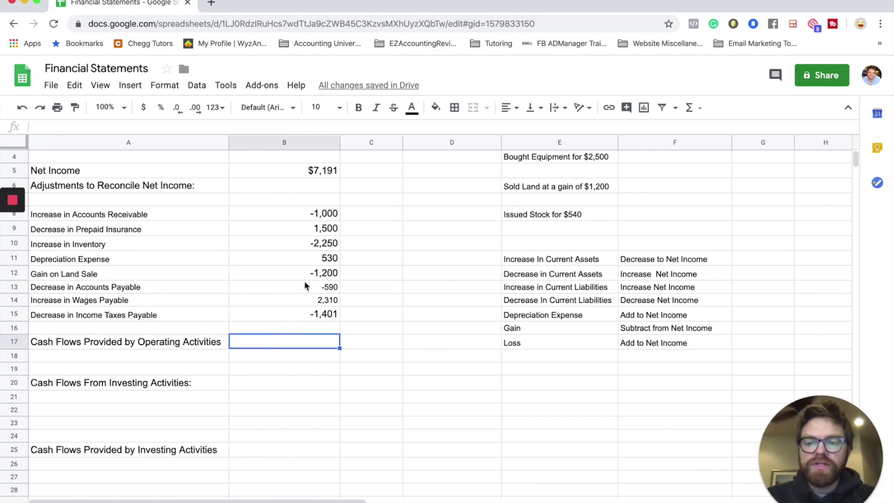
{"action": "type", "text": "=SUM("}
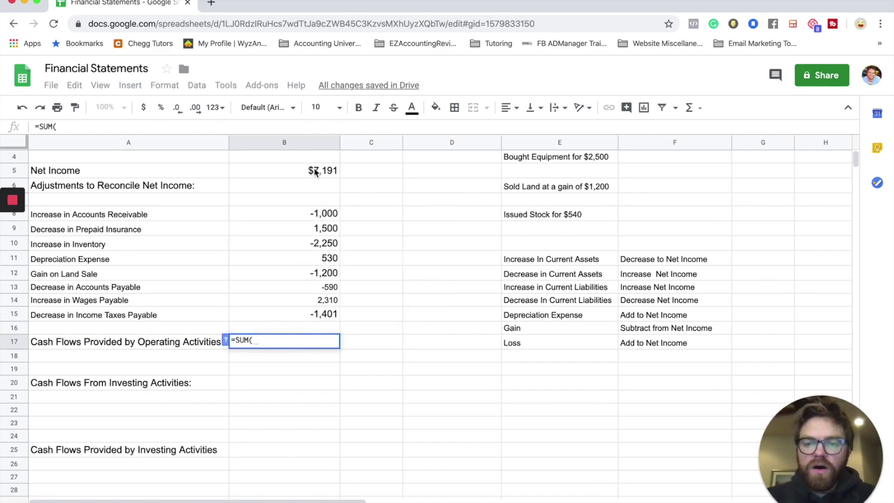
{"action": "left_click_drag", "start_coordinate": [315, 172], "coordinate": [307, 325]}
{"action": "type", "text": ")"}
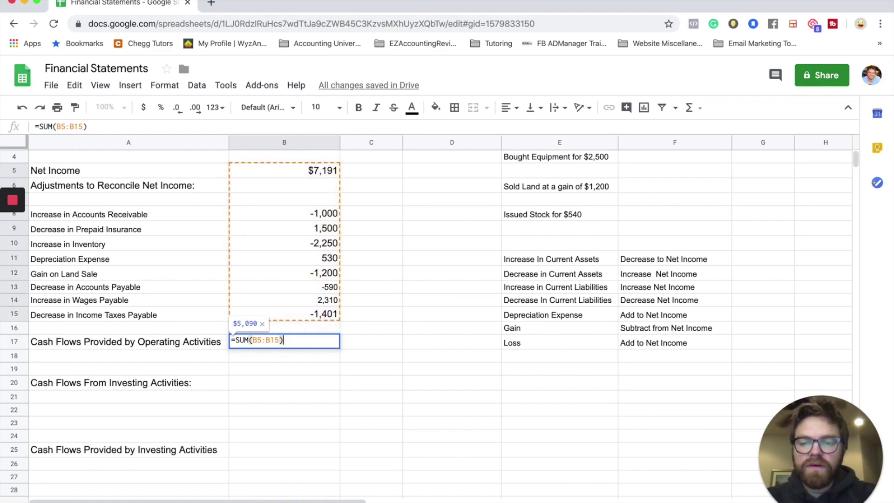
{"action": "key", "text": "Return"}
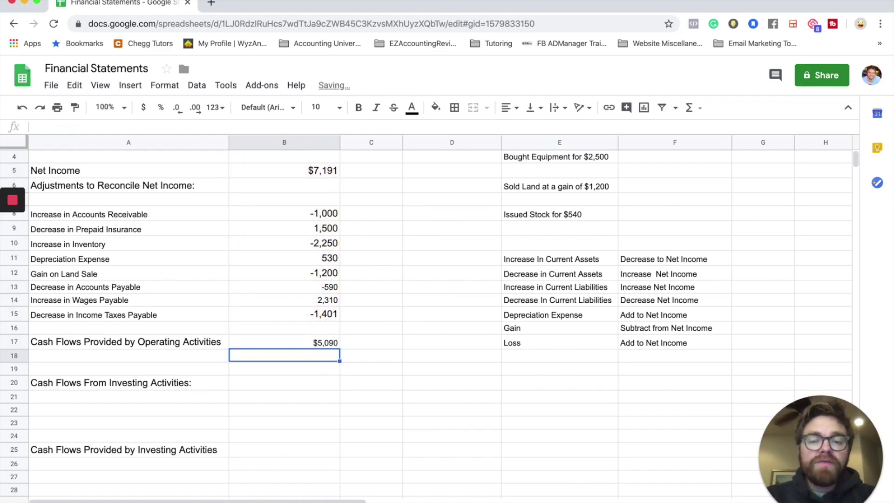
Copy the formatting of B15 onto the operating total in B17, and that of B12 onto B13:B14.
{"action": "left_click", "coordinate": [327, 313]}
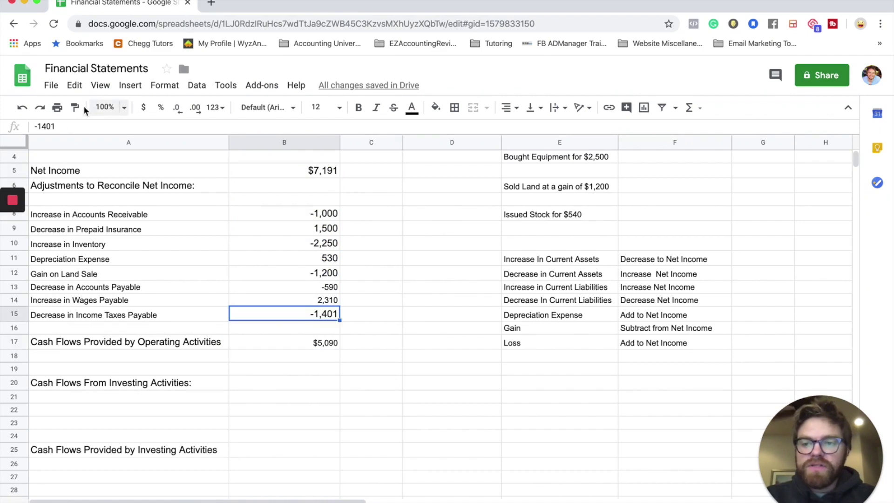
{"action": "left_click", "coordinate": [75, 107]}
{"action": "left_click", "coordinate": [309, 341]}
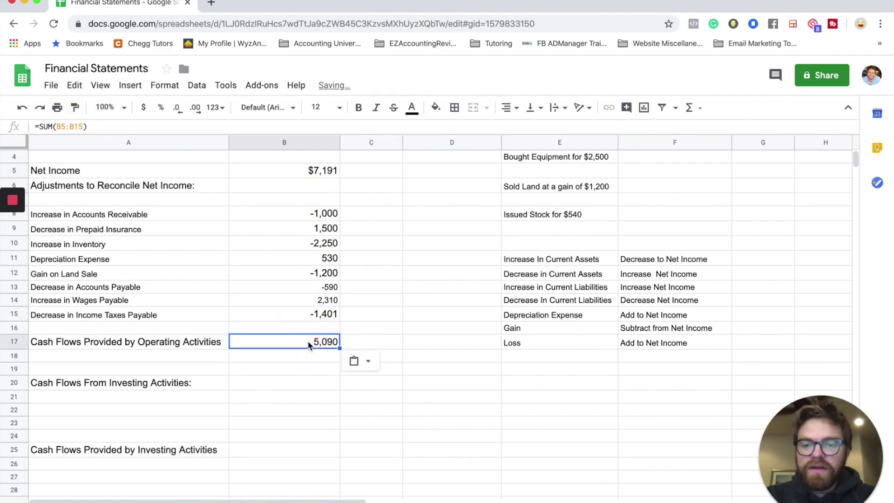
{"action": "left_click", "coordinate": [322, 272]}
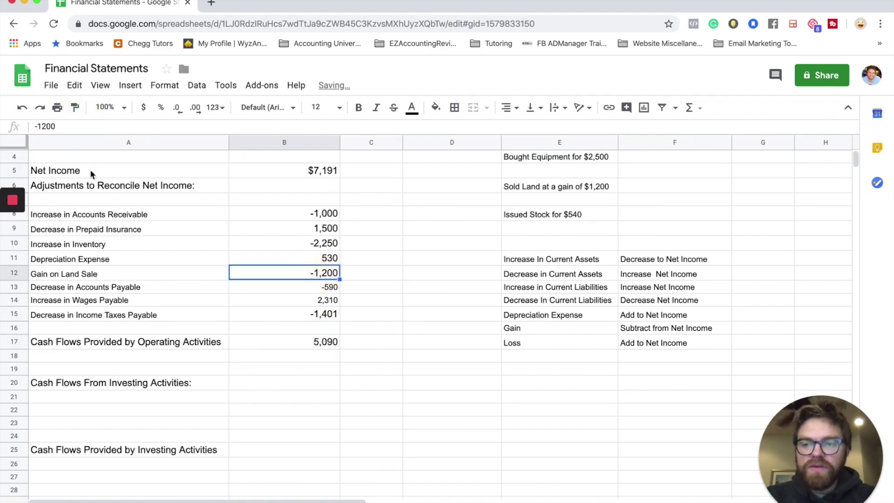
{"action": "left_click", "coordinate": [74, 107]}
{"action": "left_click_drag", "start_coordinate": [293, 288], "coordinate": [288, 301]}
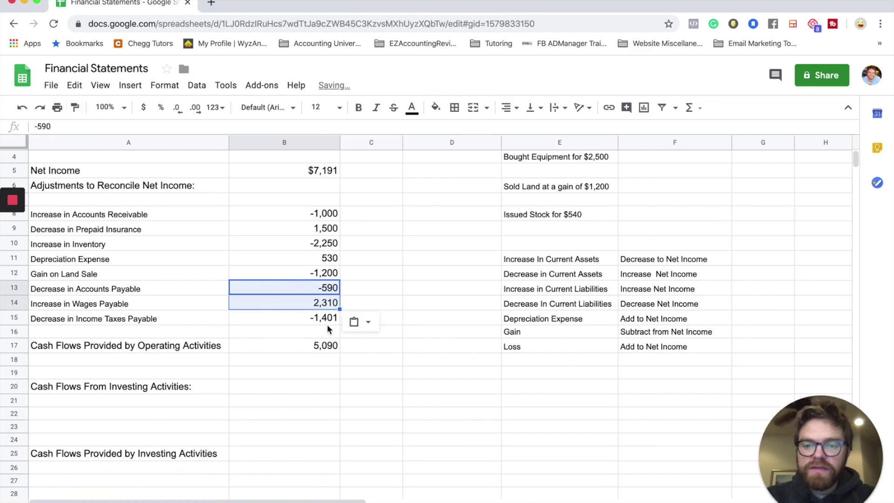
{"action": "left_click", "coordinate": [378, 373]}
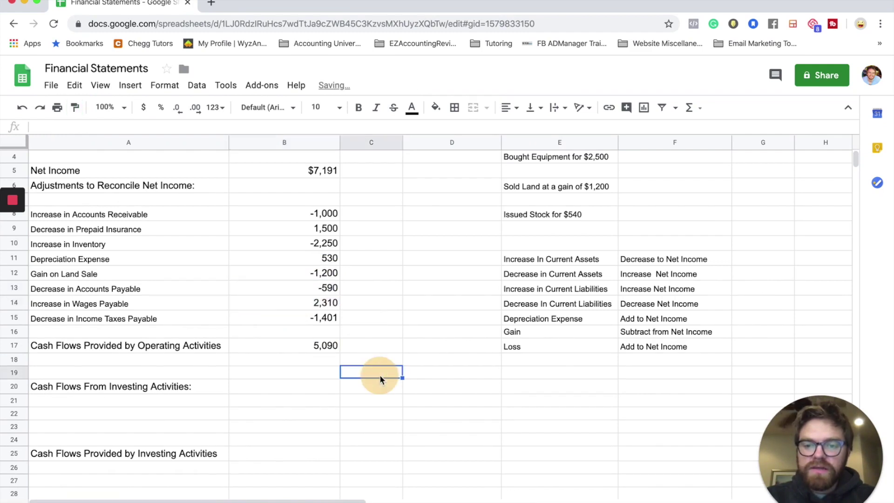
Enter "Equipment Purchased" in A22 with -2,500 in B22, based on the equipment purchase noted in E4.
{"action": "left_click", "coordinate": [308, 388]}
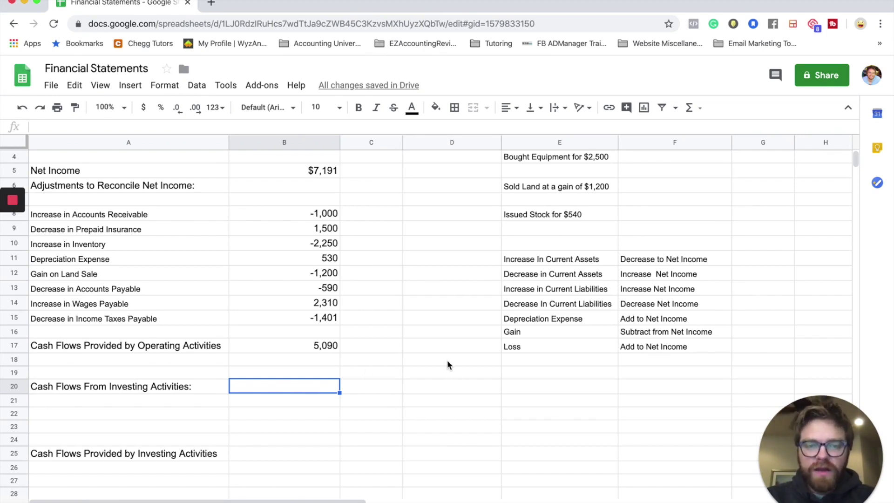
{"action": "left_click", "coordinate": [578, 159]}
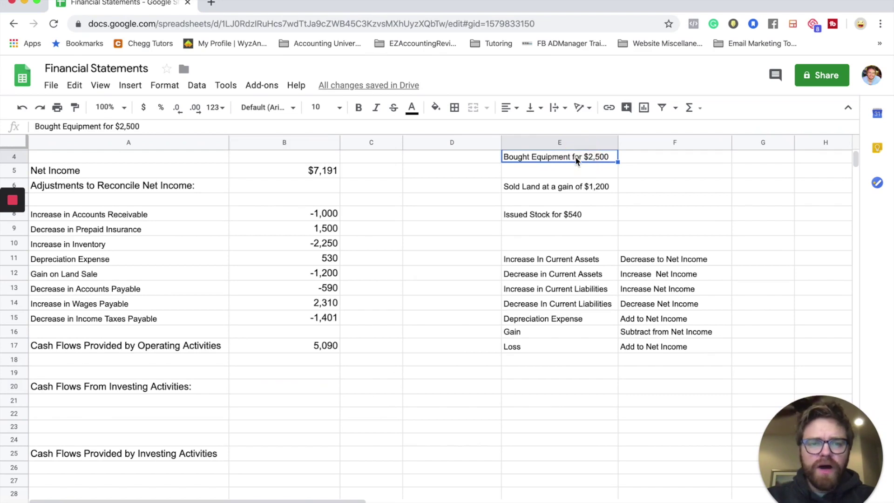
{"action": "left_click", "coordinate": [106, 414]}
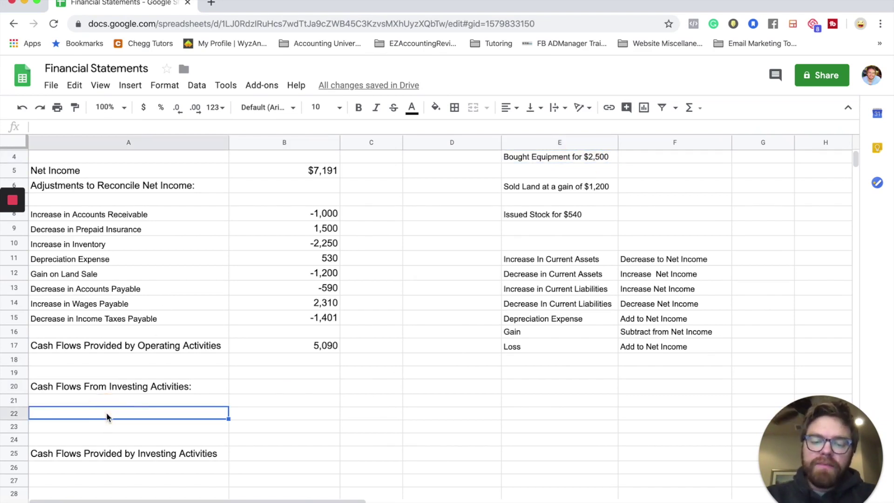
{"action": "type", "text": "Paid"}
{"action": "key", "text": "BackSpace"}
{"action": "key", "text": "BackSpace"}
{"action": "key", "text": "BackSpace"}
{"action": "key", "text": "BackSpace"}
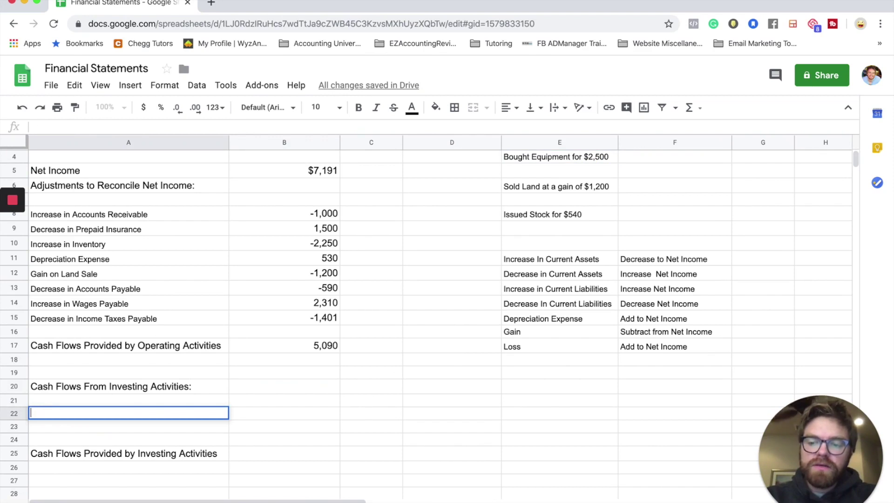
{"action": "type", "text": "Equipment"}
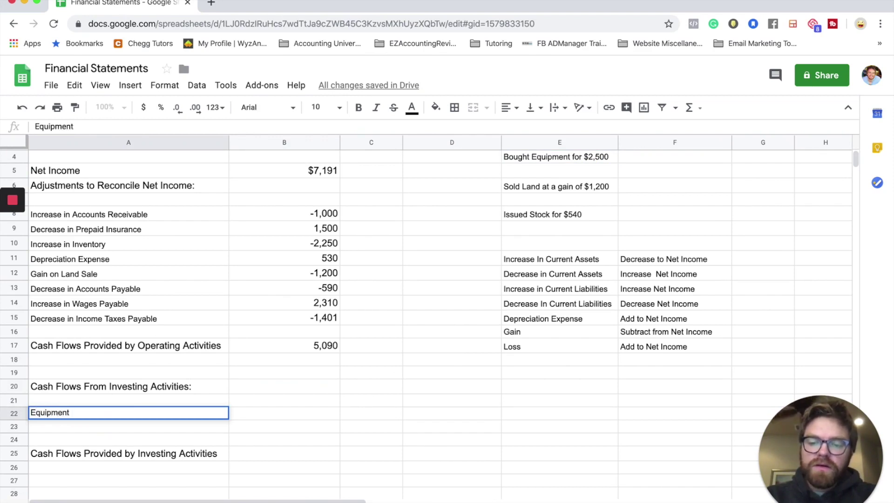
{"action": "type", "text": " Purchased"}
{"action": "key", "text": "Tab"}
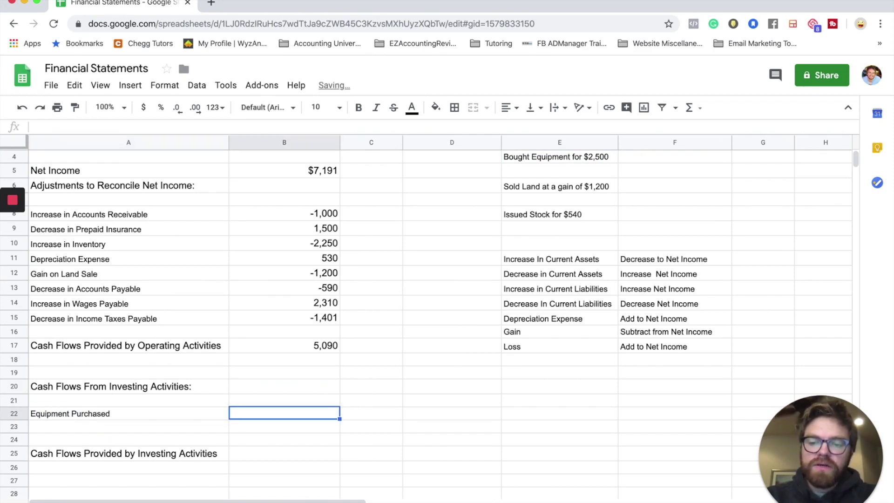
{"action": "type", "text": "-2,500"}
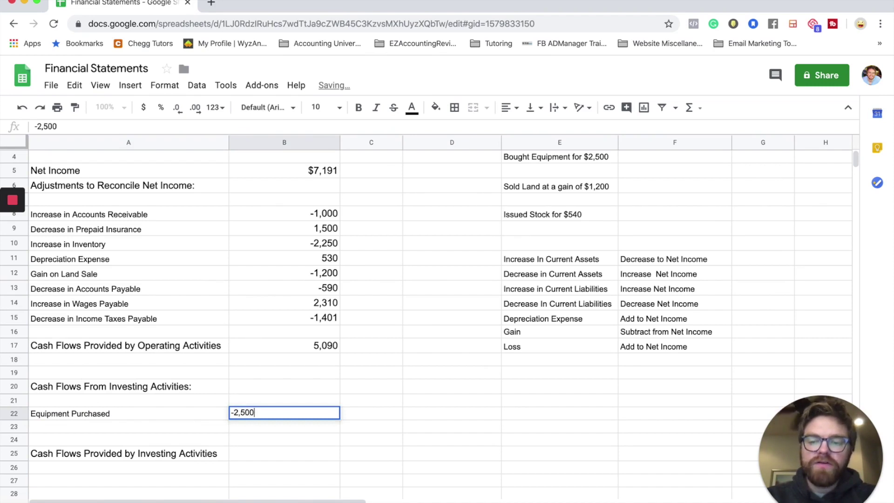
{"action": "key", "text": "Return"}
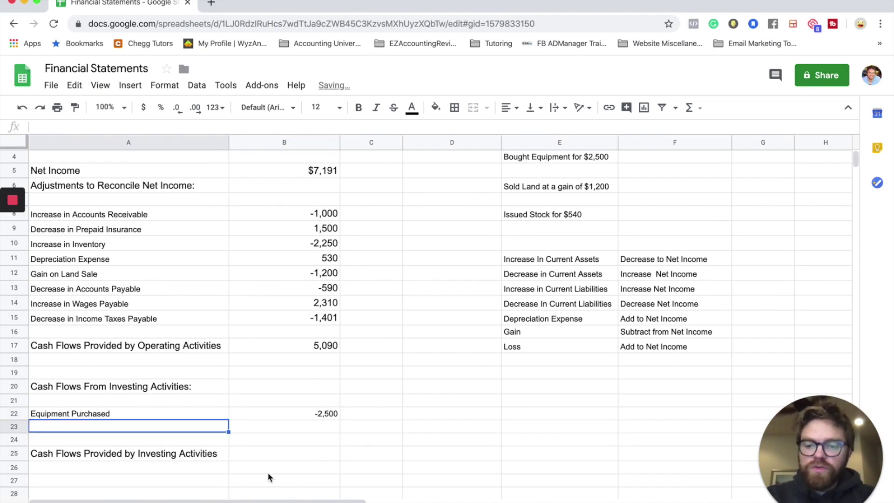
Total the investing activities in B25 with the formula =B22.
{"action": "left_click", "coordinate": [275, 454]}
{"action": "type", "text": "="}
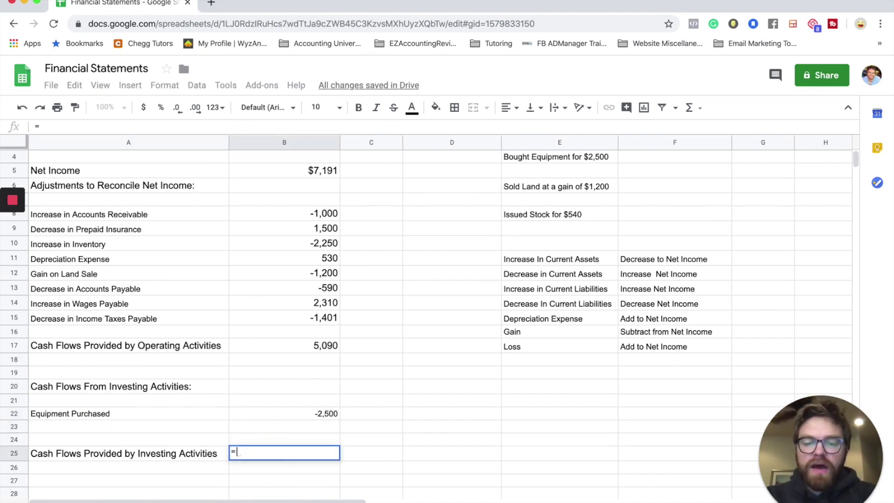
{"action": "left_click", "coordinate": [320, 414]}
{"action": "key", "text": "Return"}
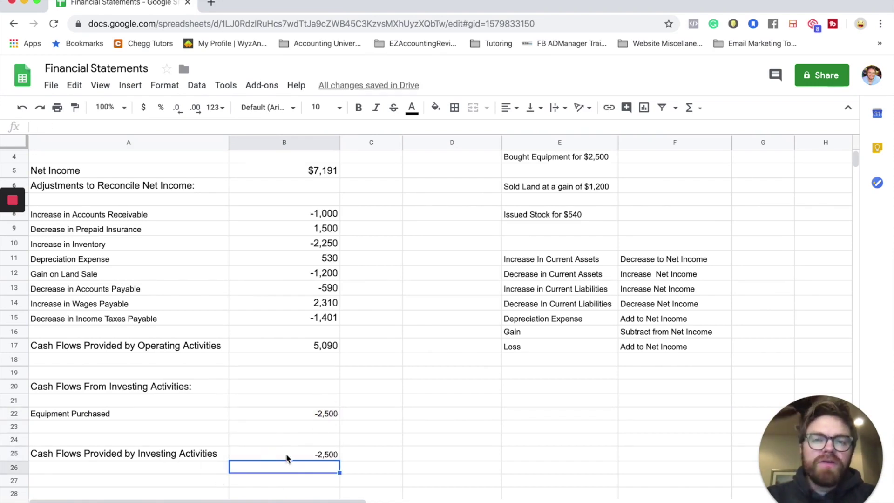
Reword the investing total's label in A25 to "Cash Flows Used by Investing Activities".
{"action": "left_click", "coordinate": [315, 351]}
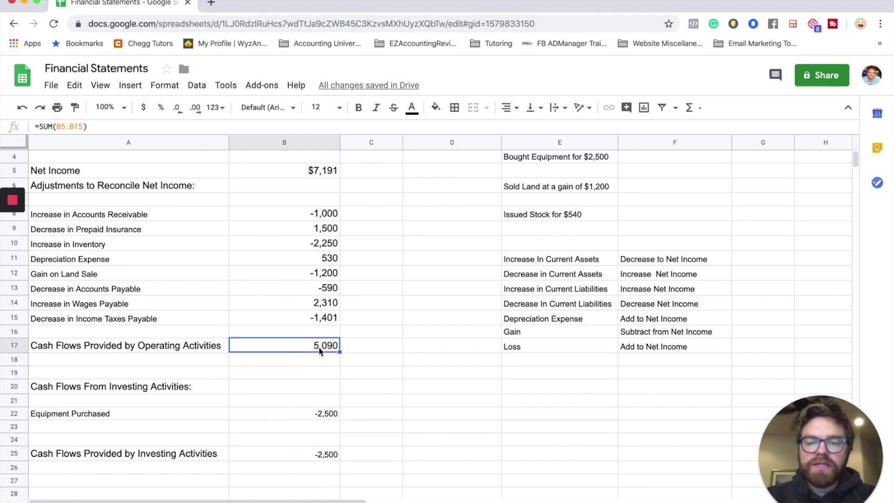
{"action": "left_click", "coordinate": [112, 350]}
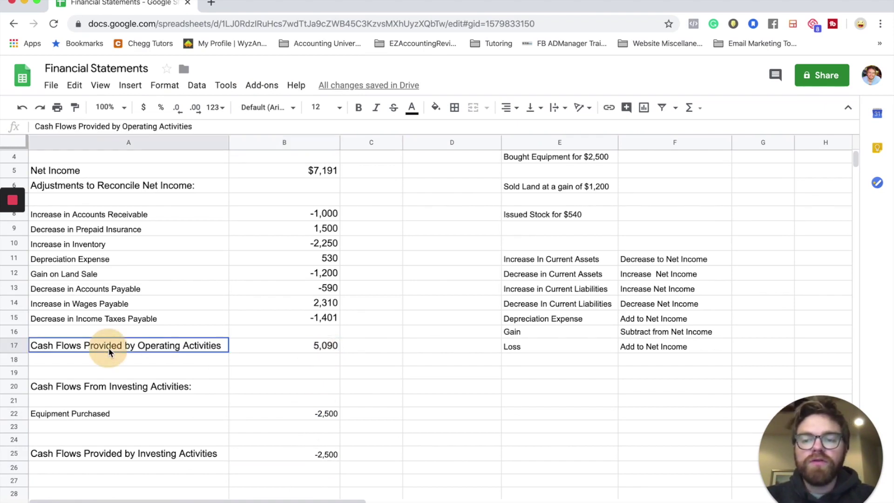
{"action": "left_click", "coordinate": [305, 459]}
{"action": "left_click", "coordinate": [116, 457]}
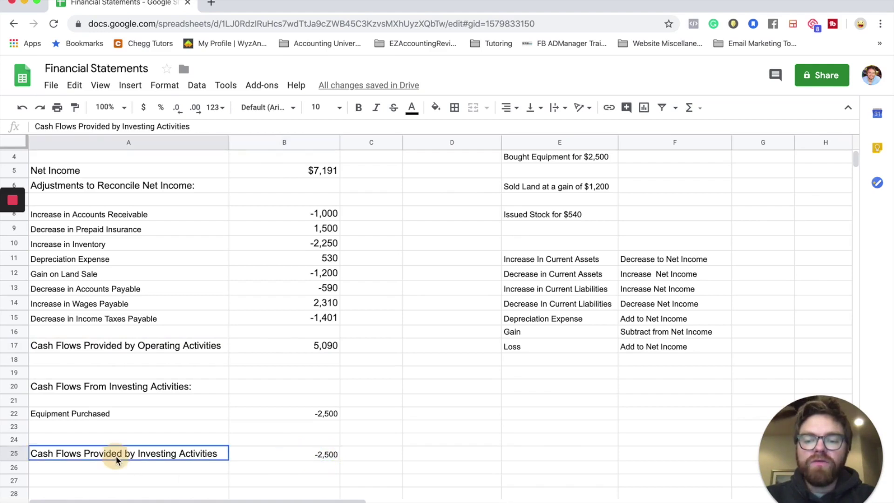
{"action": "double_click", "coordinate": [116, 457]}
{"action": "left_click_drag", "start_coordinate": [138, 452], "coordinate": [87, 450]}
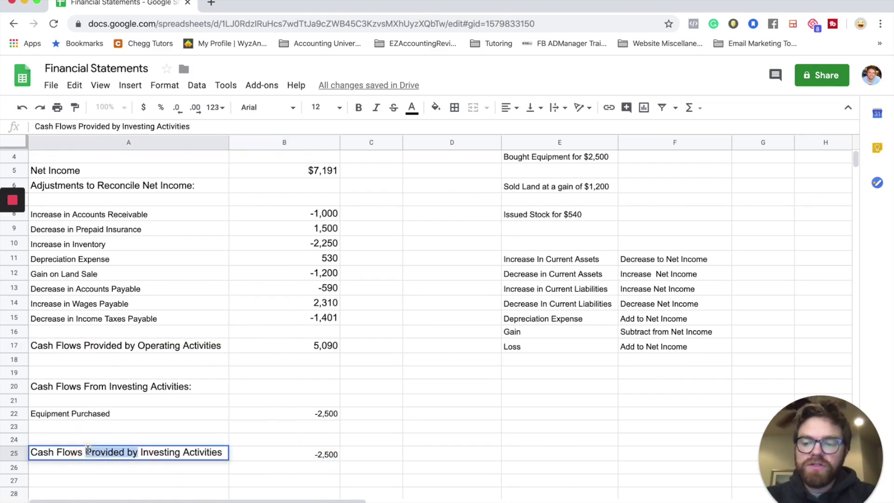
{"action": "type", "text": "Used by"}
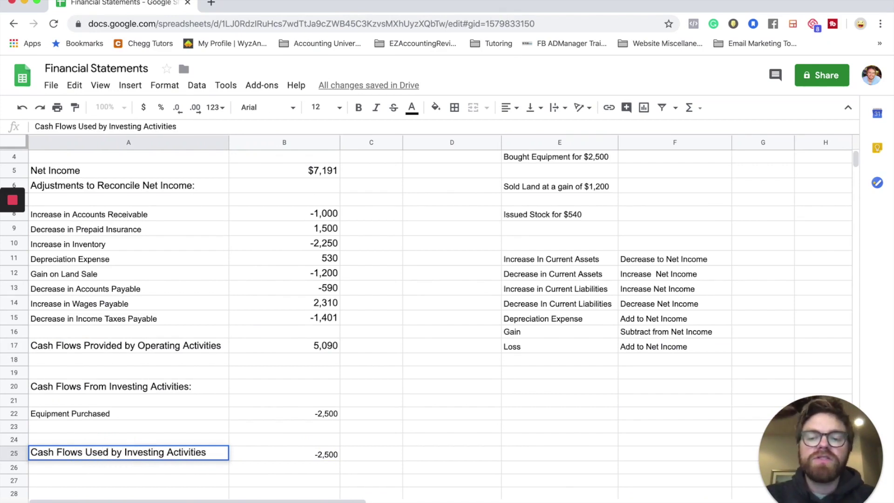
{"action": "key", "text": "Return"}
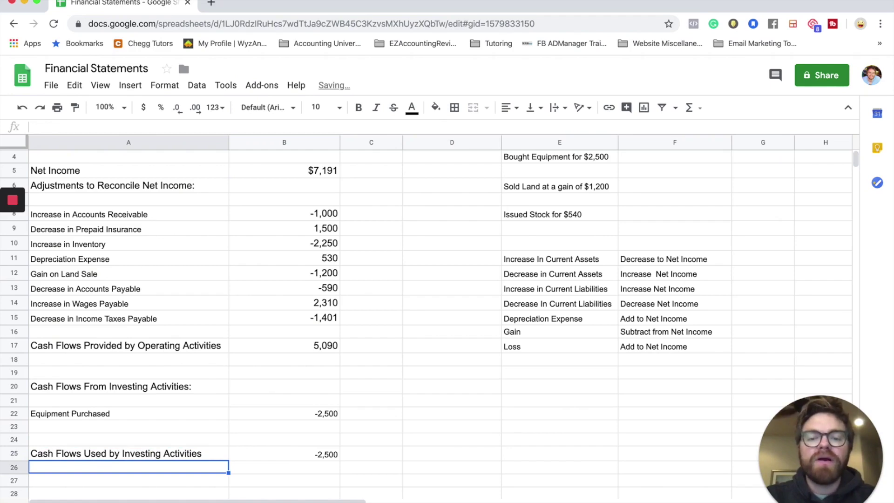
Copy the formatting of the A20 heading onto A22:B22, and that of the equipment row onto the investing total in B25.
{"action": "scroll", "coordinate": [426, 317], "scroll_direction": "right", "scroll_amount": 5}
{"action": "scroll", "coordinate": [427, 317], "scroll_direction": "left", "scroll_amount": 5}
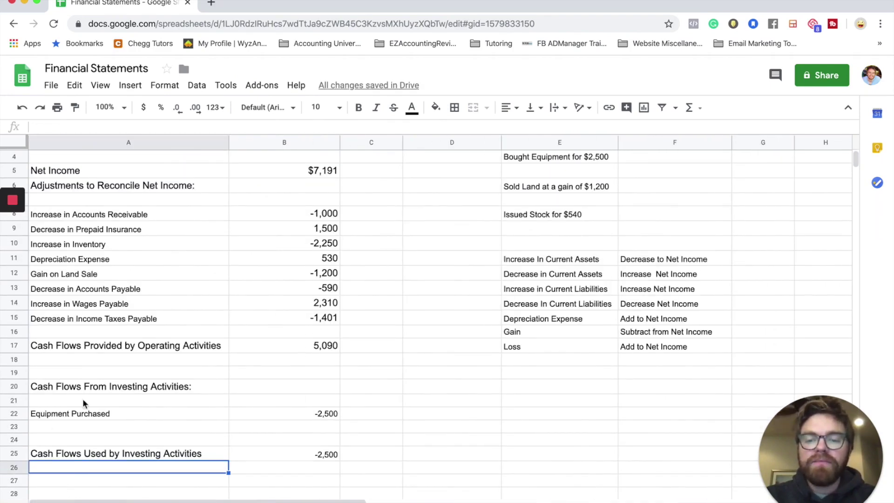
{"action": "left_click", "coordinate": [206, 382]}
{"action": "scroll", "coordinate": [206, 382], "scroll_direction": "down", "scroll_amount": 1}
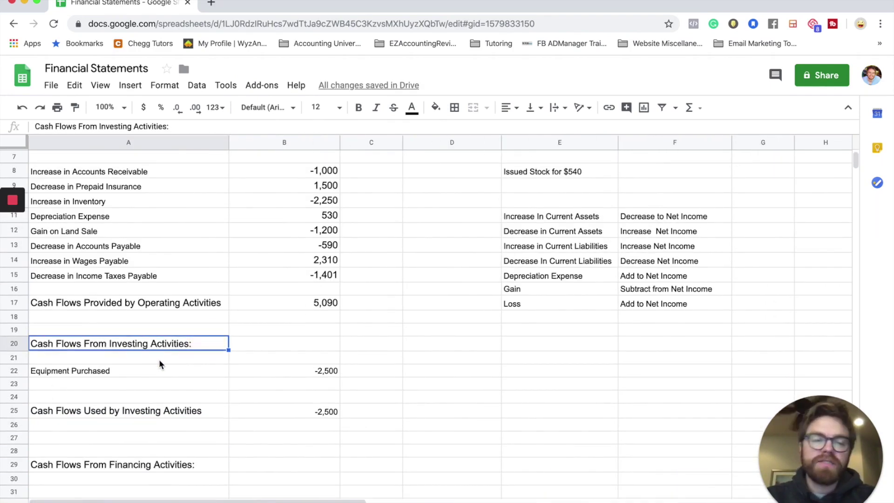
{"action": "left_click_drag", "start_coordinate": [141, 369], "coordinate": [285, 376]}
{"action": "left_click", "coordinate": [205, 344]}
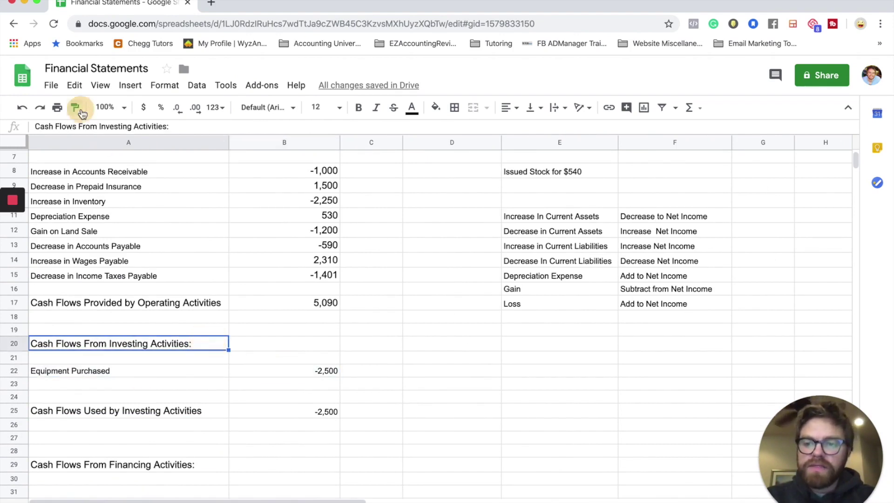
{"action": "left_click", "coordinate": [75, 107]}
{"action": "left_click_drag", "start_coordinate": [162, 370], "coordinate": [293, 373]}
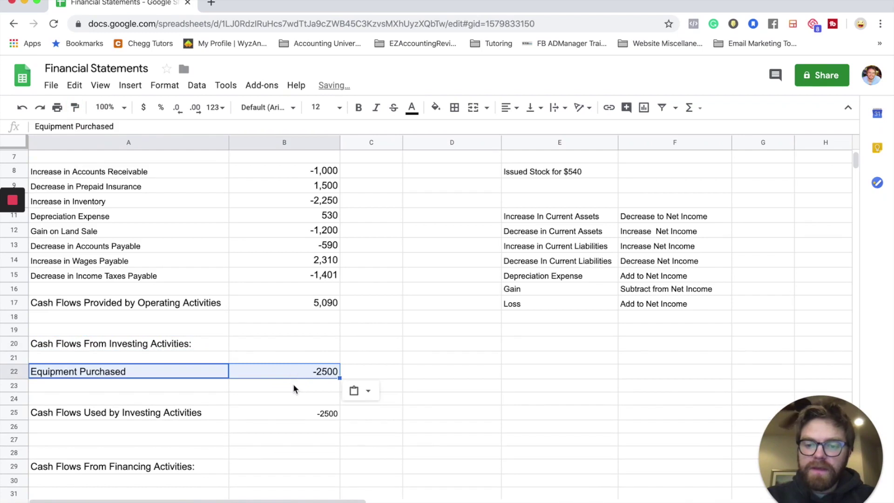
{"action": "left_click", "coordinate": [74, 107]}
{"action": "left_click", "coordinate": [306, 419]}
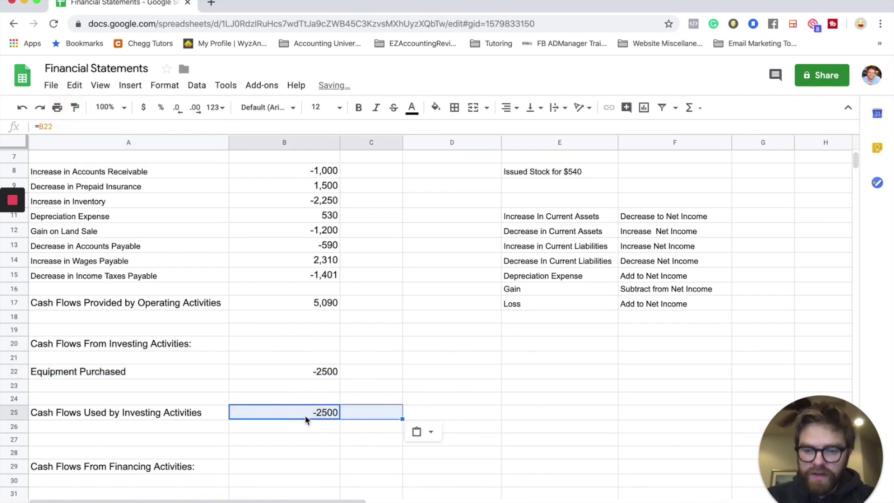
{"action": "left_click", "coordinate": [299, 438]}
Check the stock issue noted in E8 and enter "Issued Stock" in A31 with $540 in B31.
{"action": "scroll", "coordinate": [299, 438], "scroll_direction": "down", "scroll_amount": 2}
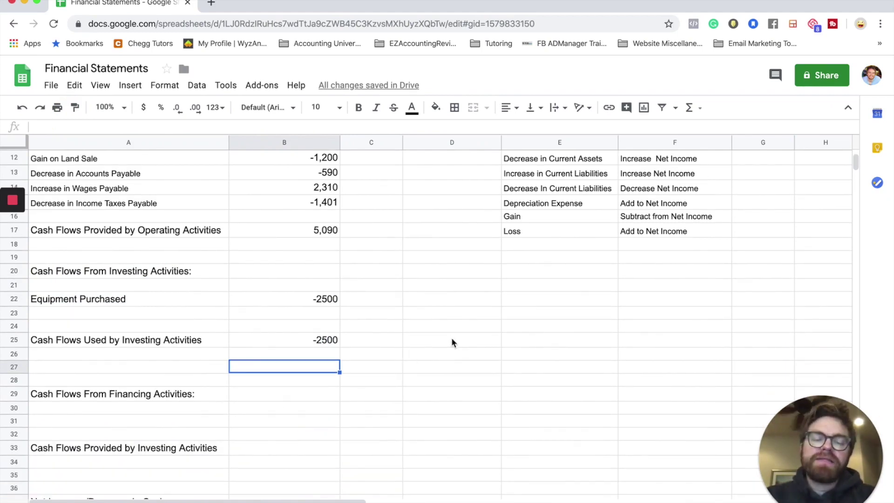
{"action": "scroll", "coordinate": [452, 342], "scroll_direction": "up", "scroll_amount": 4}
{"action": "scroll", "coordinate": [451, 343], "scroll_direction": "up", "scroll_amount": 2}
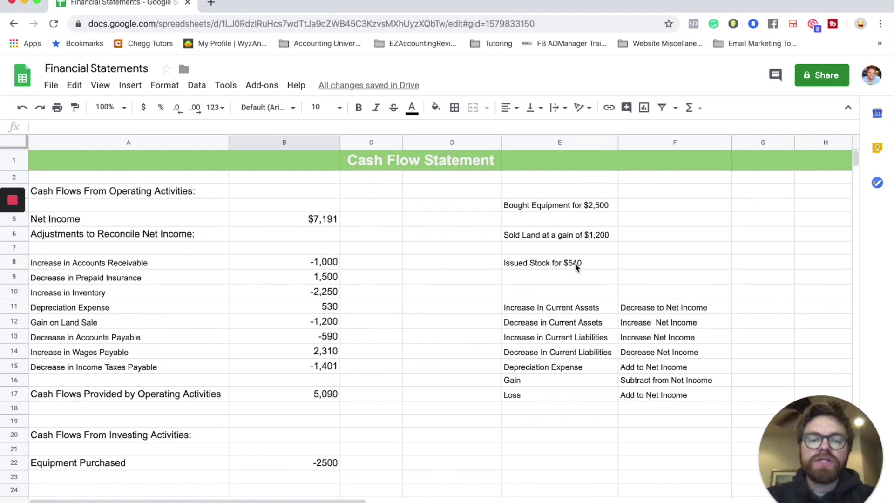
{"action": "scroll", "coordinate": [373, 434], "scroll_direction": "down", "scroll_amount": 8}
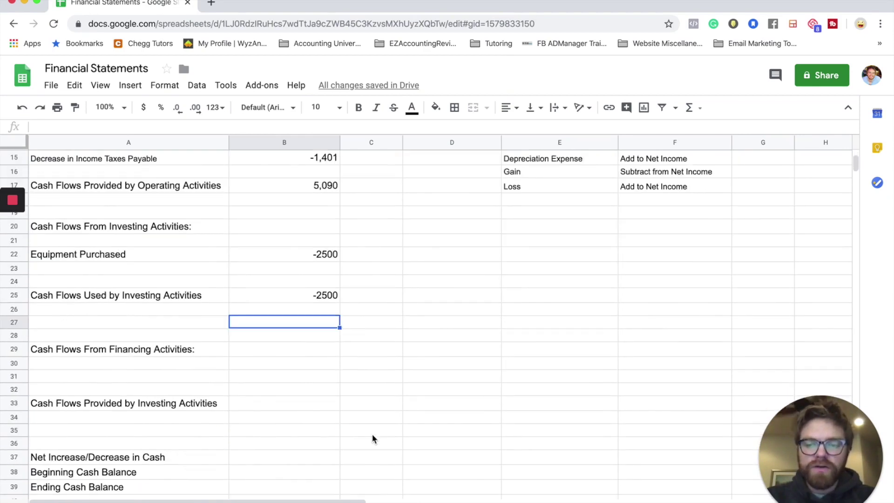
{"action": "left_click", "coordinate": [152, 361]}
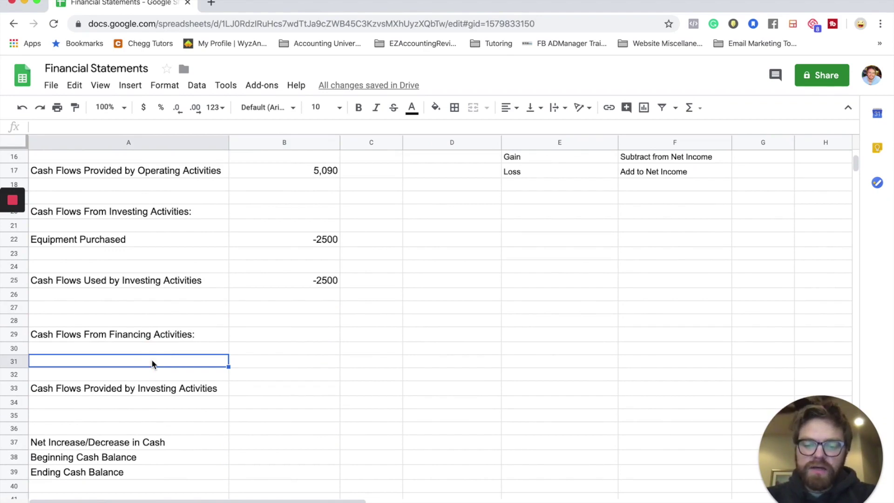
{"action": "type", "text": "Issued "}
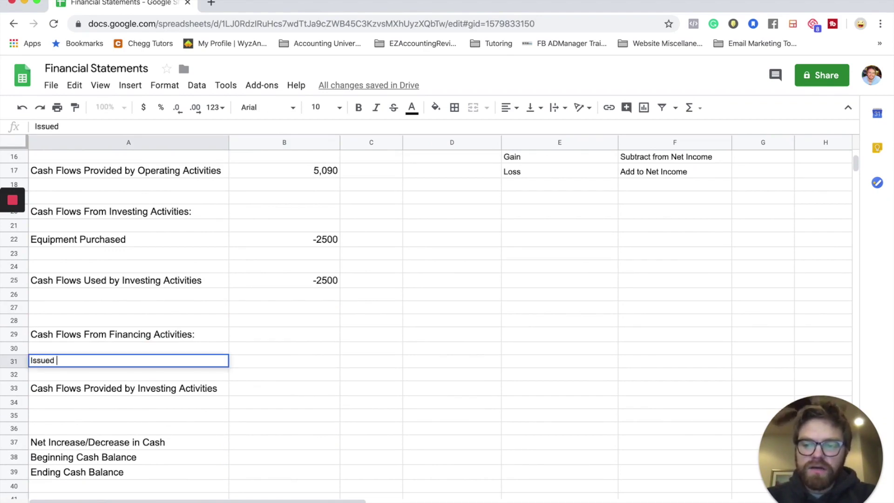
{"action": "type", "text": "Stock"}
{"action": "key", "text": "Tab"}
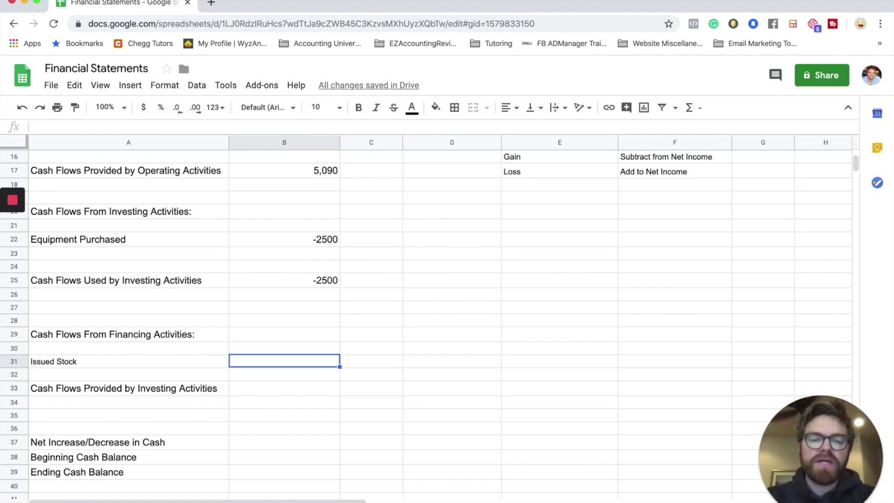
{"action": "scroll", "coordinate": [461, 331], "scroll_direction": "up", "scroll_amount": 5}
{"action": "scroll", "coordinate": [461, 332], "scroll_direction": "down", "scroll_amount": 6}
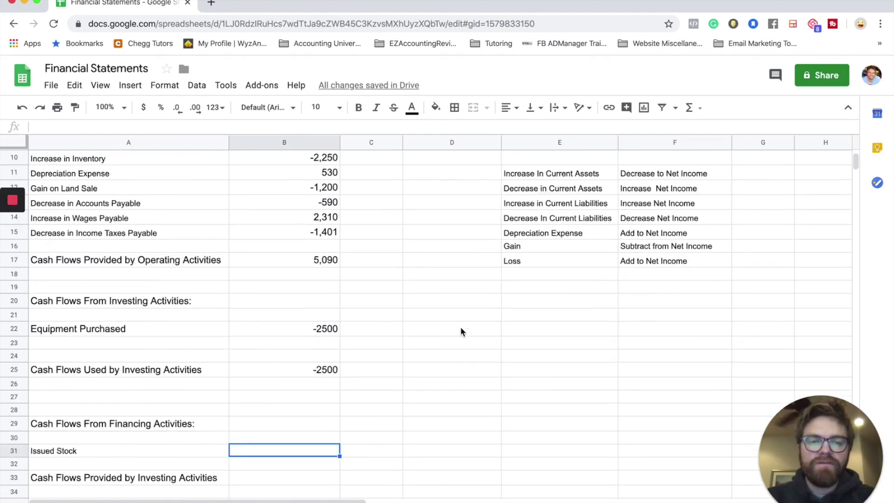
{"action": "type", "text": "$50"}
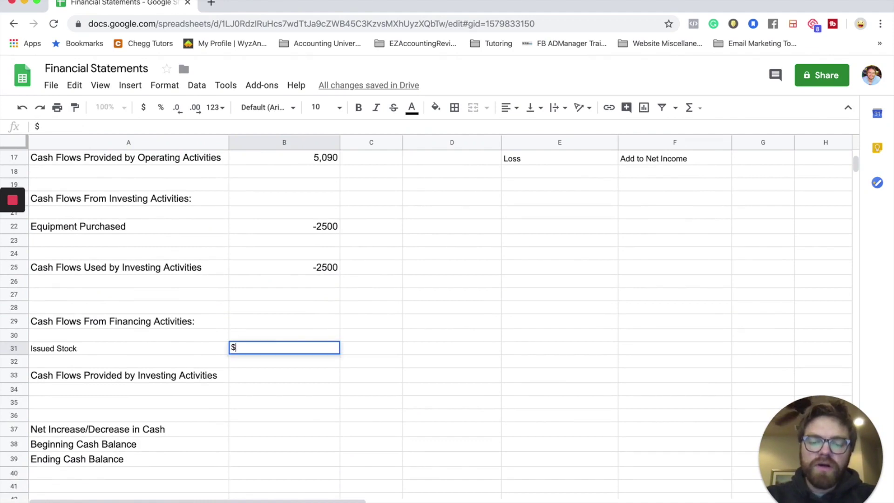
{"action": "key", "text": "BackSpace"}
{"action": "type", "text": "40"}
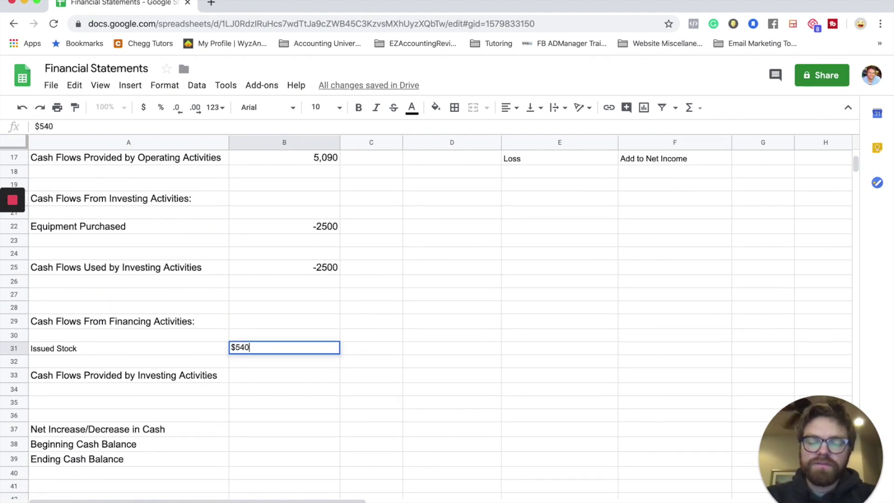
{"action": "key", "text": "Return"}
Correct the label in A33 to "Cash Flows Provided by Financing Activities".
{"action": "left_click", "coordinate": [287, 379]}
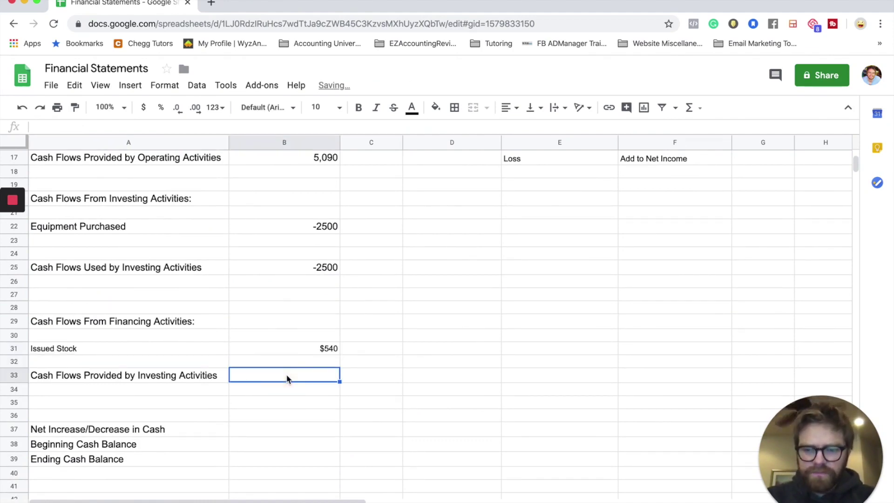
{"action": "double_click", "coordinate": [287, 378]}
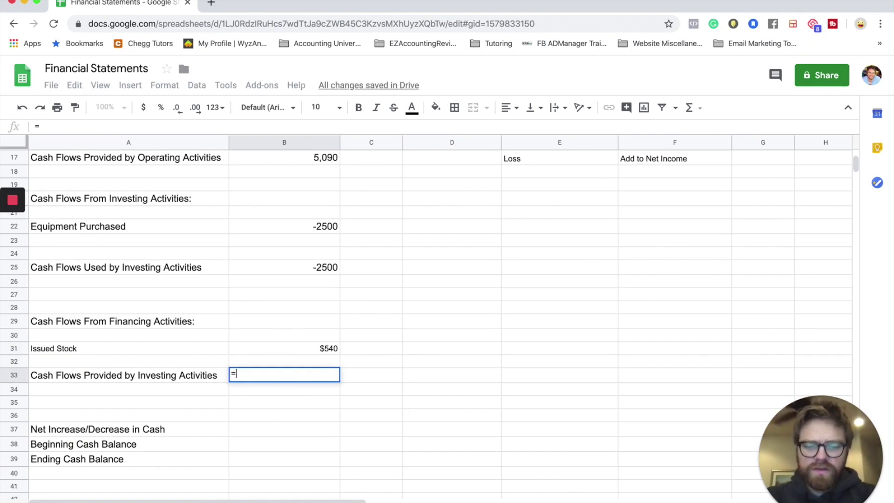
{"action": "left_click", "coordinate": [172, 379]}
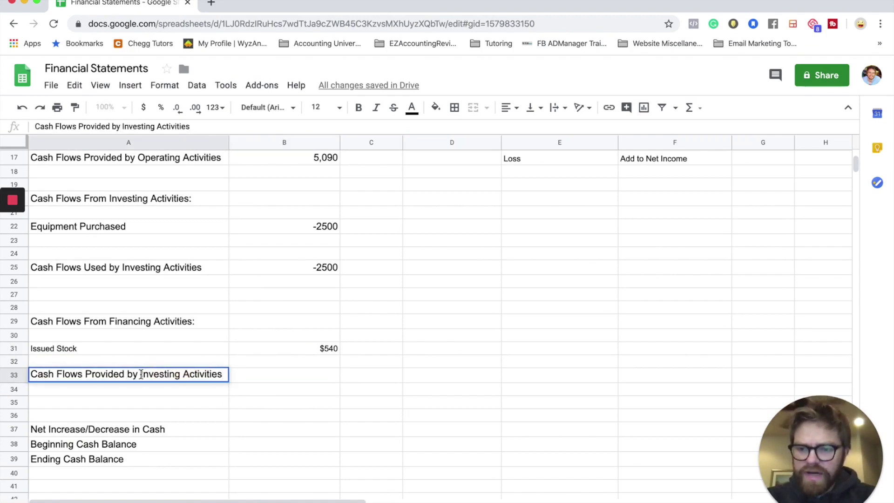
{"action": "left_click_drag", "start_coordinate": [141, 375], "coordinate": [177, 375]}
{"action": "type", "text": "Financing"}
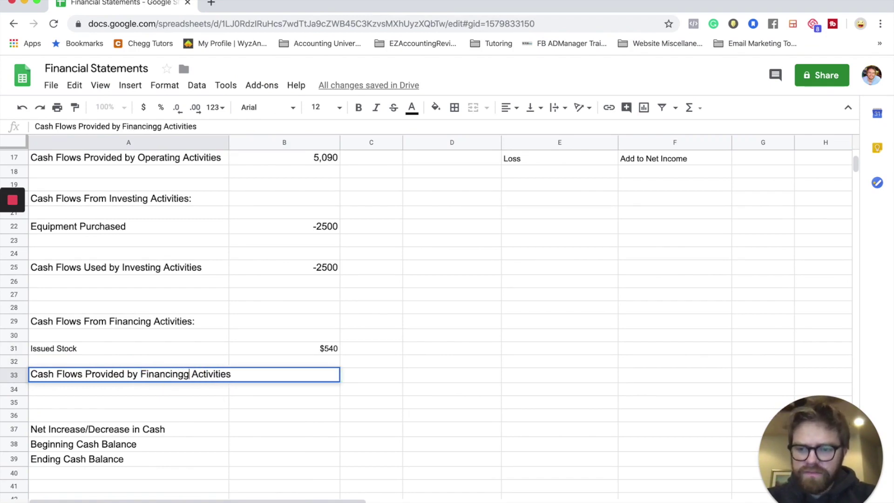
{"action": "key", "text": "BackSpace"}
{"action": "key", "text": "Return"}
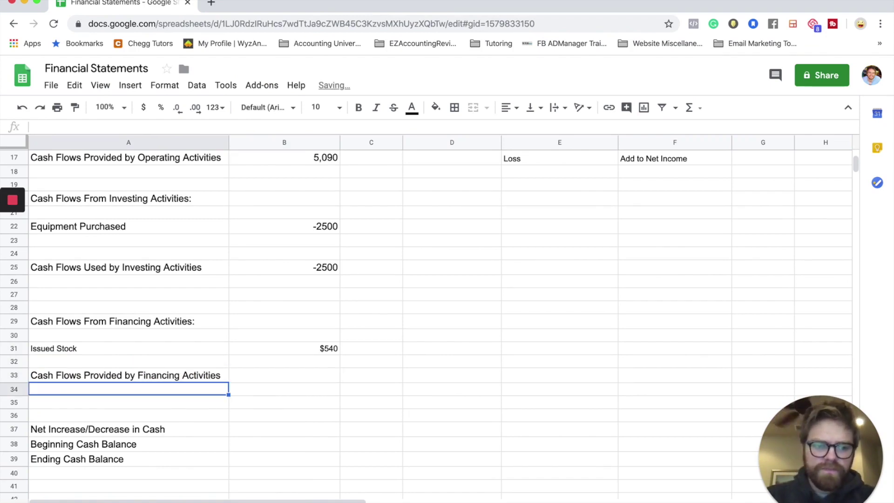
Set the financing total in B33 to =B31 and copy the formatting of the investing total in B25 onto B31:B33.
{"action": "left_click", "coordinate": [272, 370]}
{"action": "type", "text": "="}
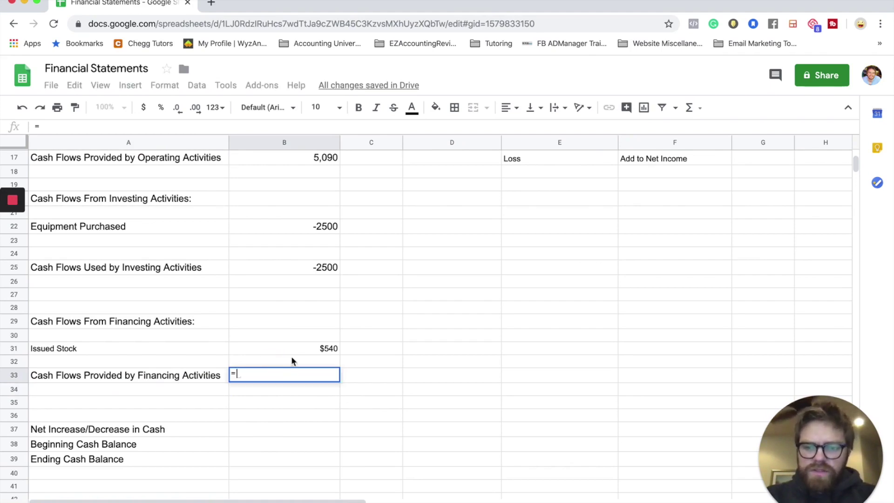
{"action": "left_click", "coordinate": [298, 348]}
{"action": "key", "text": "Return"}
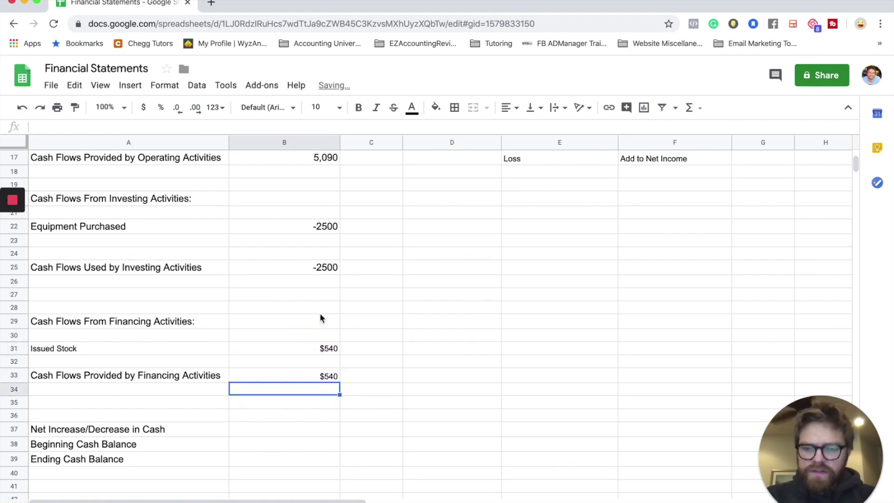
{"action": "left_click", "coordinate": [325, 269]}
{"action": "left_click", "coordinate": [74, 107]}
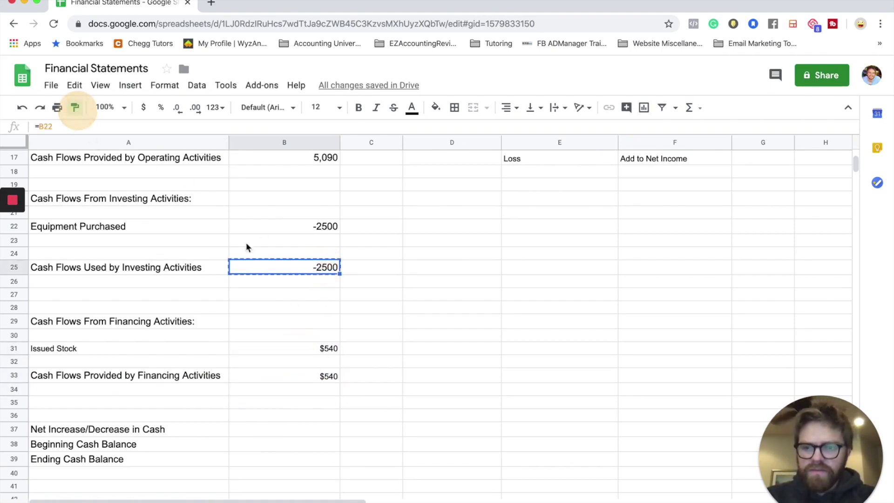
{"action": "left_click_drag", "start_coordinate": [320, 351], "coordinate": [320, 376]}
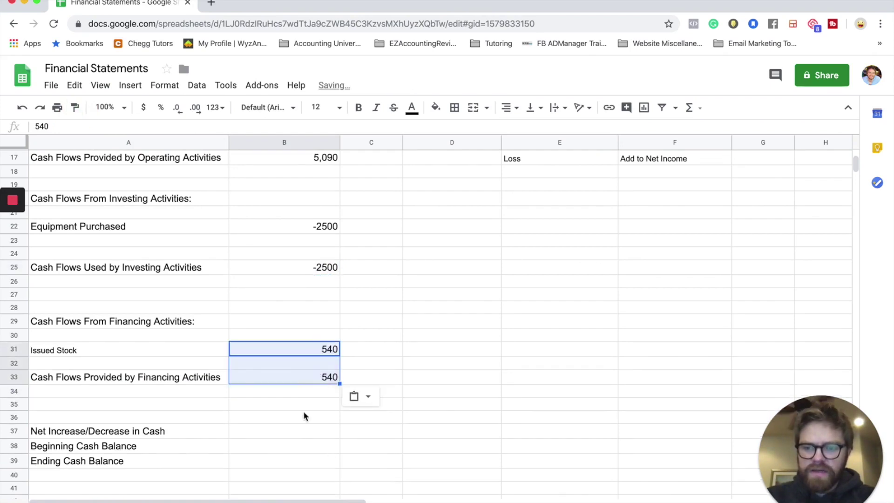
Calculate the Net Increase/Decrease in Cash in B37 as =SUM(B17,B25,B33), adding the operating, investing and financing totals.
{"action": "left_click", "coordinate": [292, 432]}
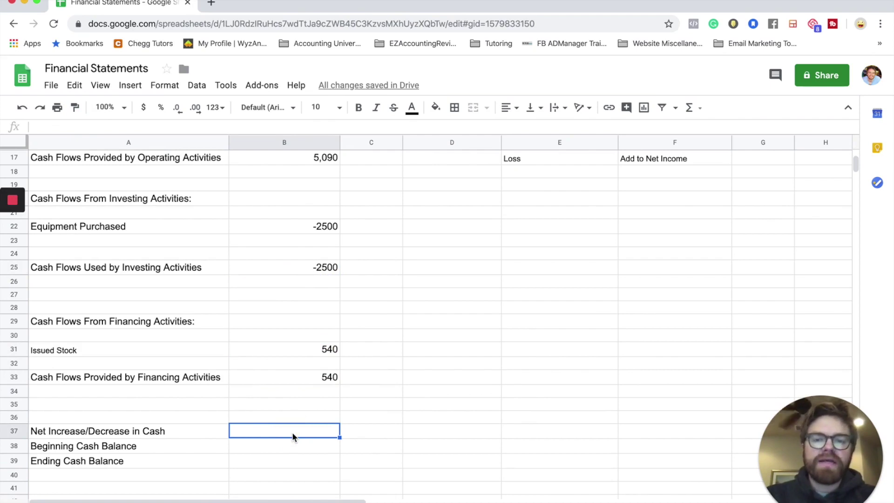
{"action": "scroll", "coordinate": [301, 305], "scroll_direction": "up", "scroll_amount": 3}
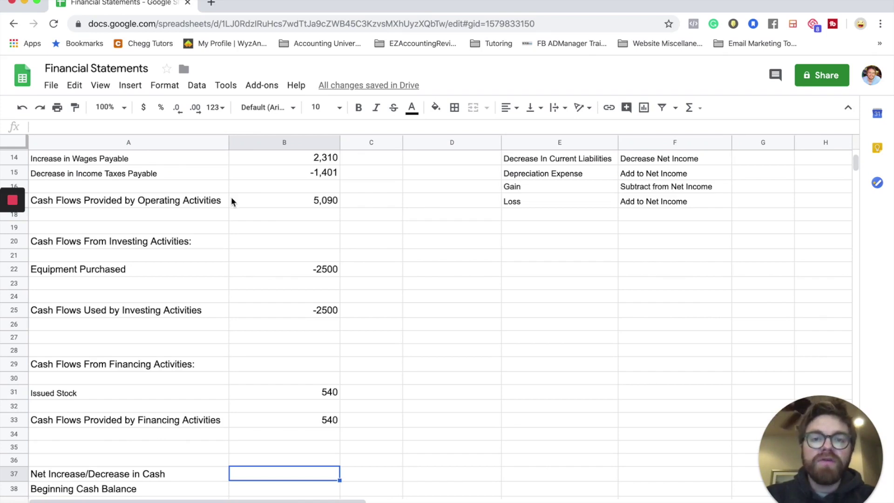
{"action": "left_click", "coordinate": [306, 200]}
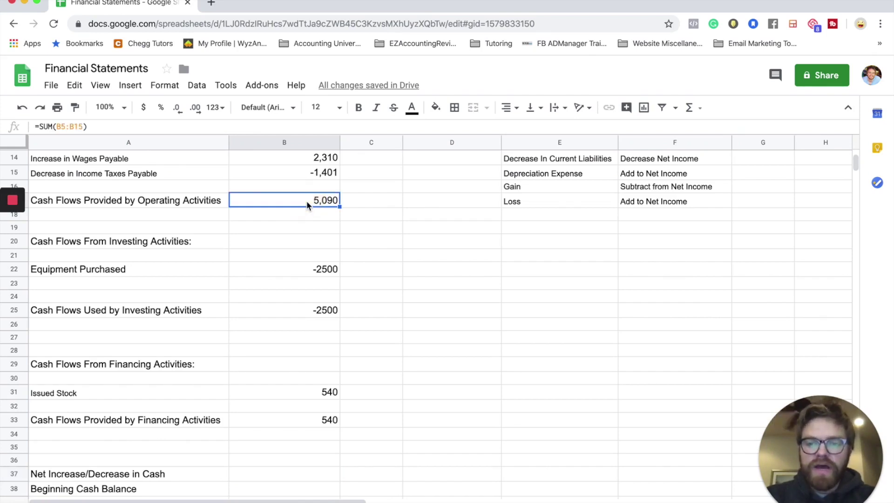
{"action": "left_click", "coordinate": [307, 312]}
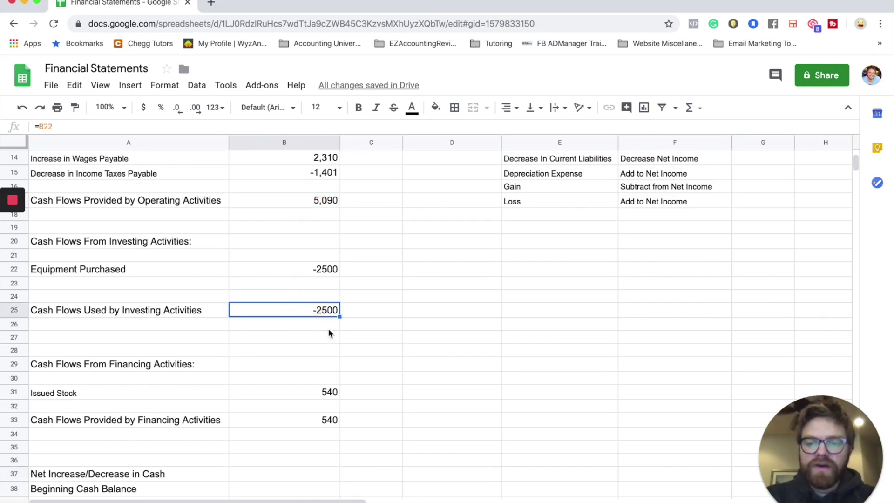
{"action": "left_click", "coordinate": [330, 419]}
{"action": "scroll", "coordinate": [329, 421], "scroll_direction": "down", "scroll_amount": 1}
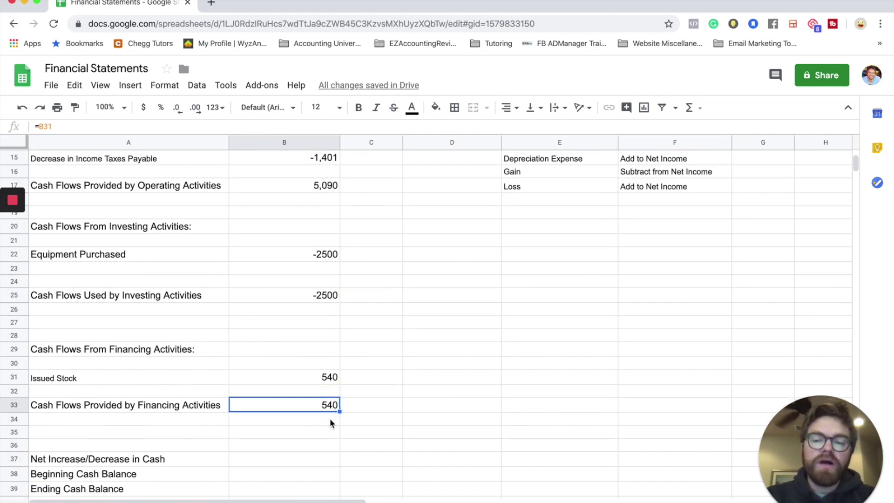
{"action": "left_click", "coordinate": [311, 459]}
{"action": "type", "text": "="}
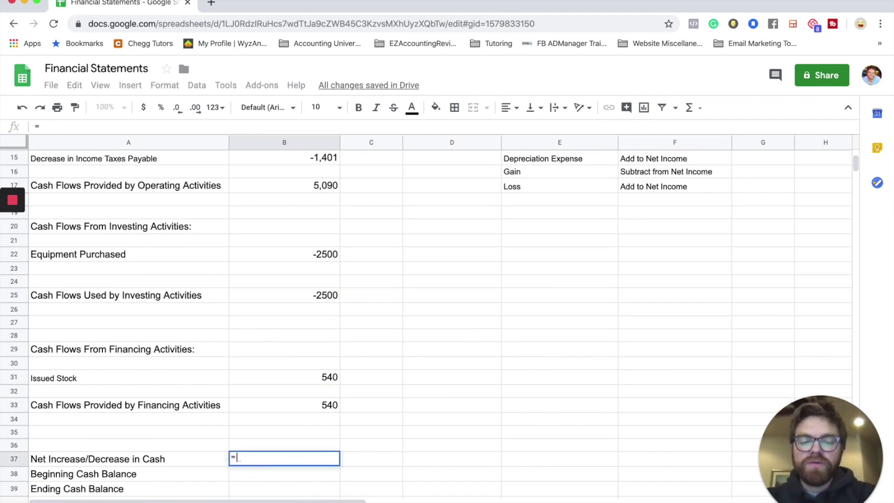
{"action": "type", "text": "SUM("}
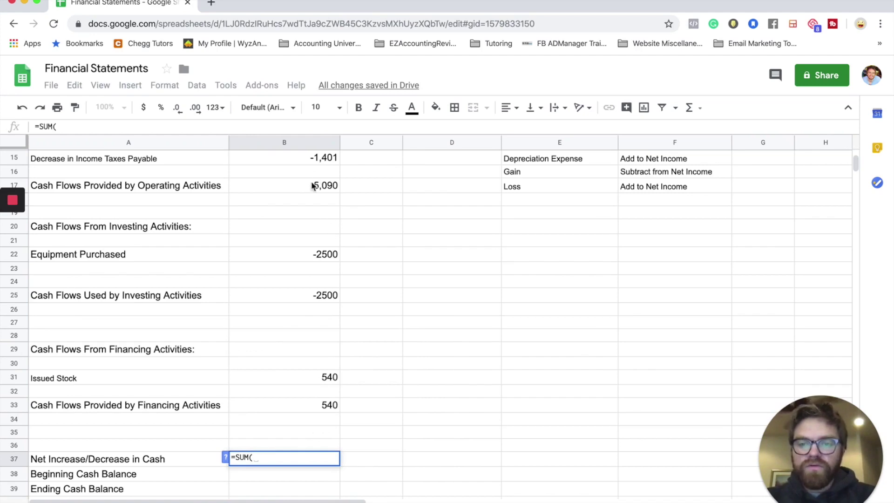
{"action": "left_click", "coordinate": [309, 186]}
{"action": "type", "text": ","}
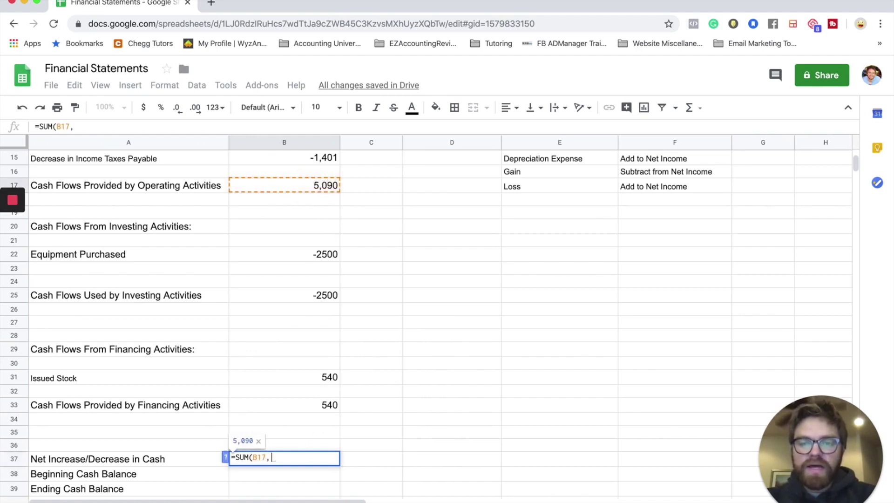
{"action": "left_click", "coordinate": [307, 292]}
{"action": "type", "text": ","}
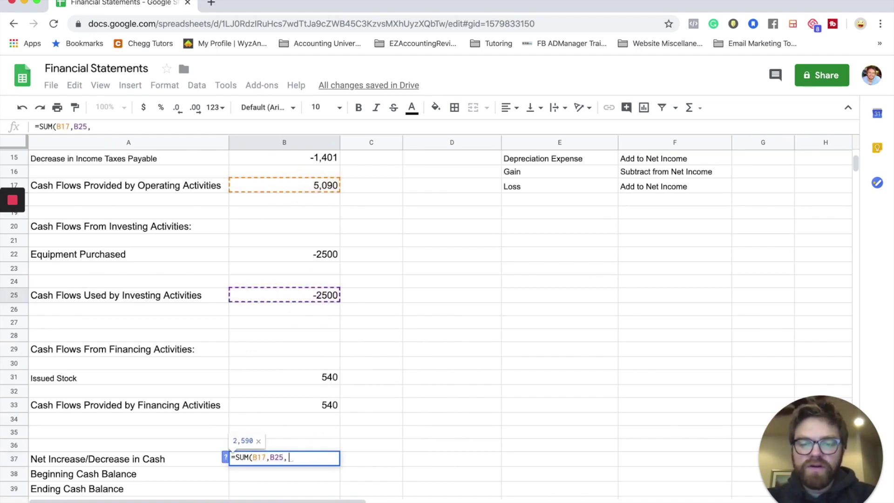
{"action": "left_click", "coordinate": [306, 405]}
{"action": "type", "text": ")"}
{"action": "key", "text": "Return"}
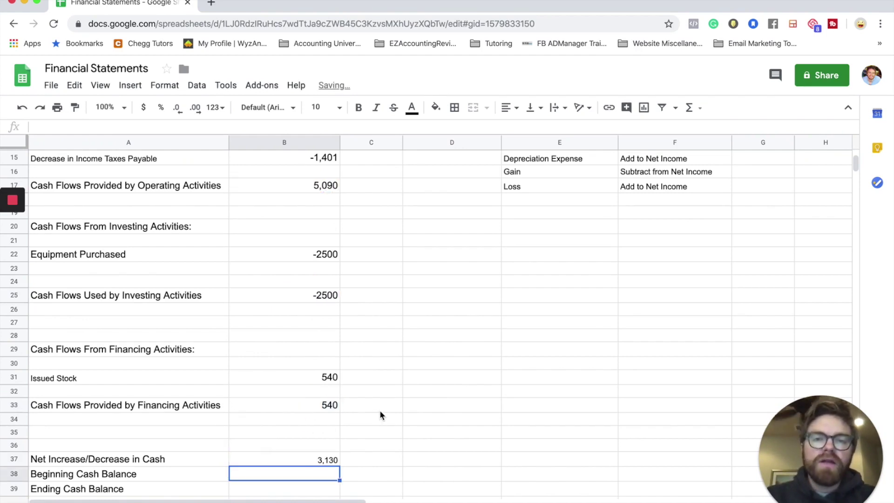
Copy the formatting of the financing total in B33 onto the net change in cash in B37.
{"action": "scroll", "coordinate": [381, 415], "scroll_direction": "down", "scroll_amount": 1}
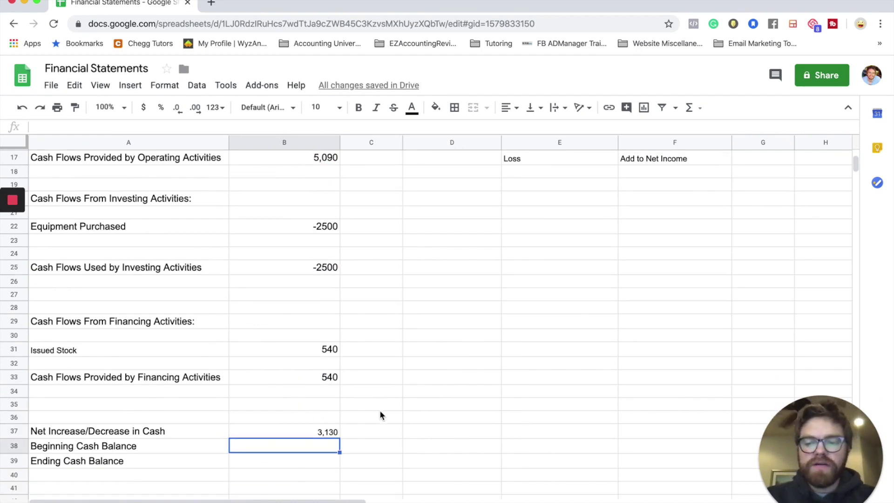
{"action": "left_click", "coordinate": [326, 377]}
{"action": "left_click", "coordinate": [75, 107]}
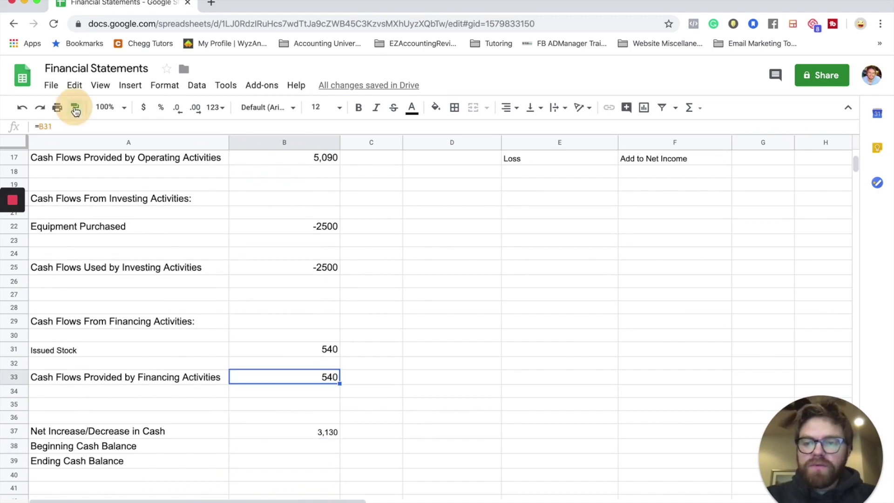
{"action": "left_click", "coordinate": [295, 433]}
{"action": "key", "text": "Down"}
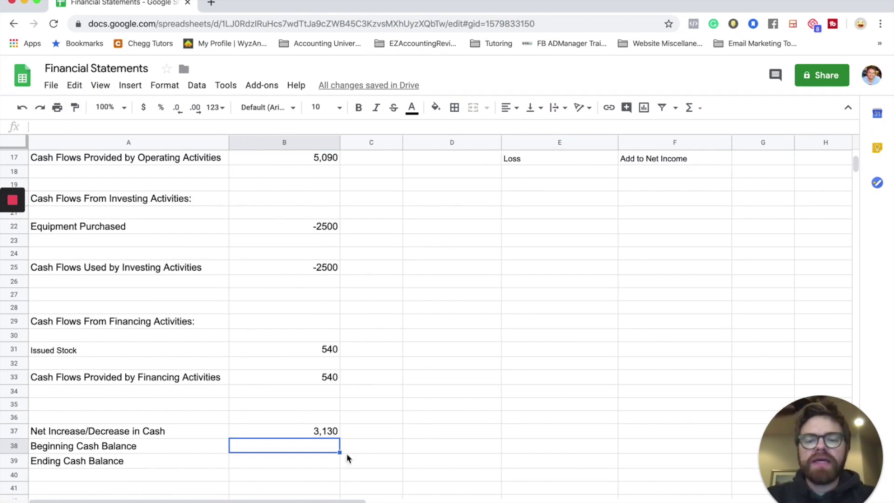
Link the Beginning Cash Balance in B38 to the prior-year cash in G5 of the Balance Sheet with ='Balance Sheet'!G5.
{"action": "left_click", "coordinate": [345, 502]}
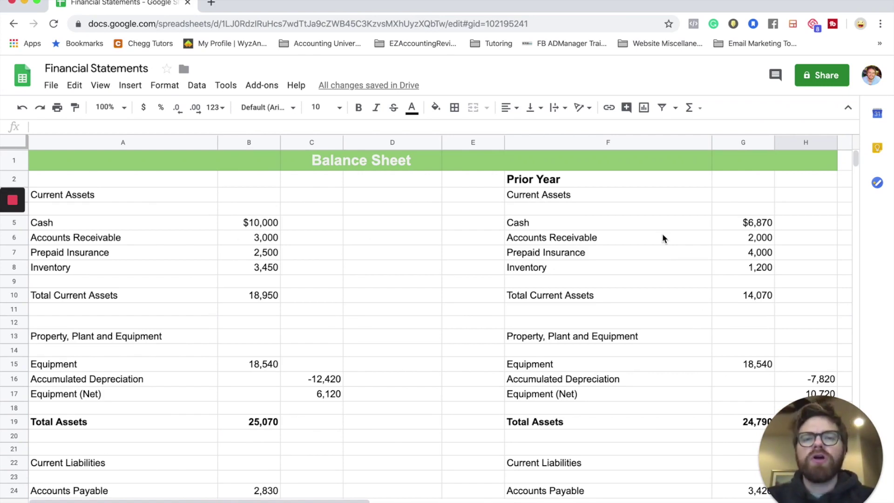
{"action": "left_click", "coordinate": [754, 228]}
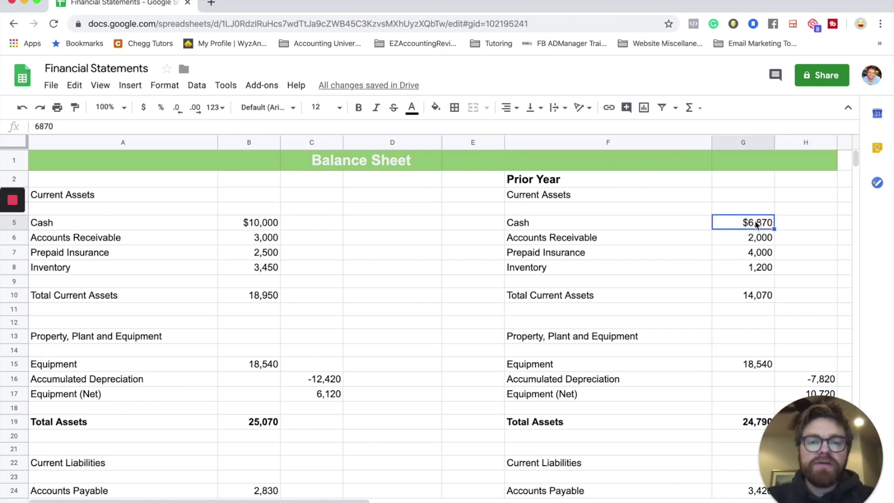
{"action": "left_click", "coordinate": [441, 502]}
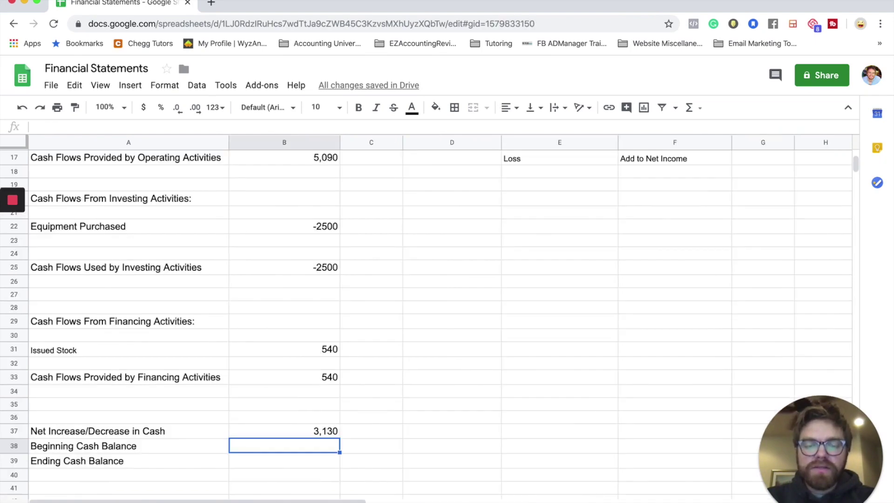
{"action": "left_click", "coordinate": [382, 502]}
{"action": "left_click", "coordinate": [441, 501]}
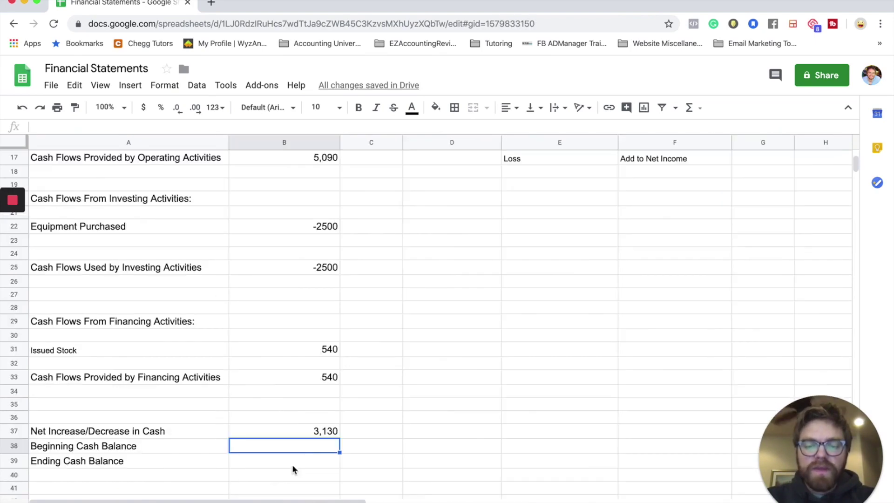
{"action": "type", "text": "="}
{"action": "left_click", "coordinate": [326, 498]}
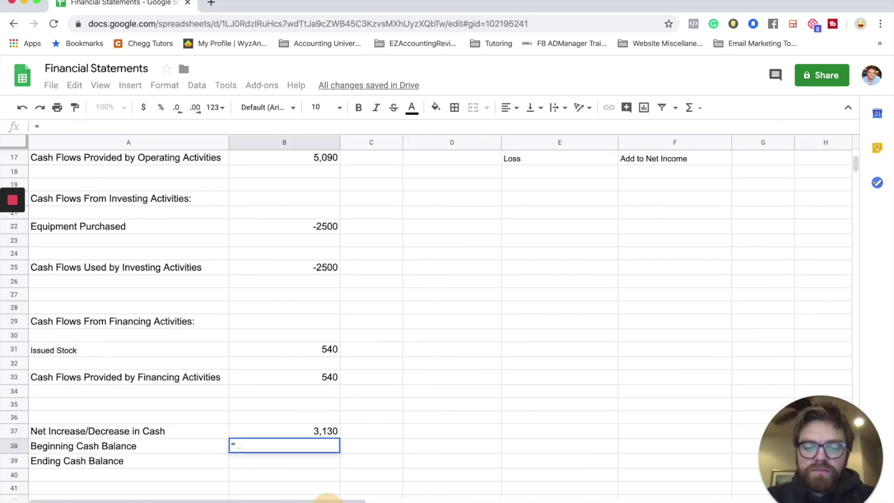
{"action": "left_click", "coordinate": [752, 223]}
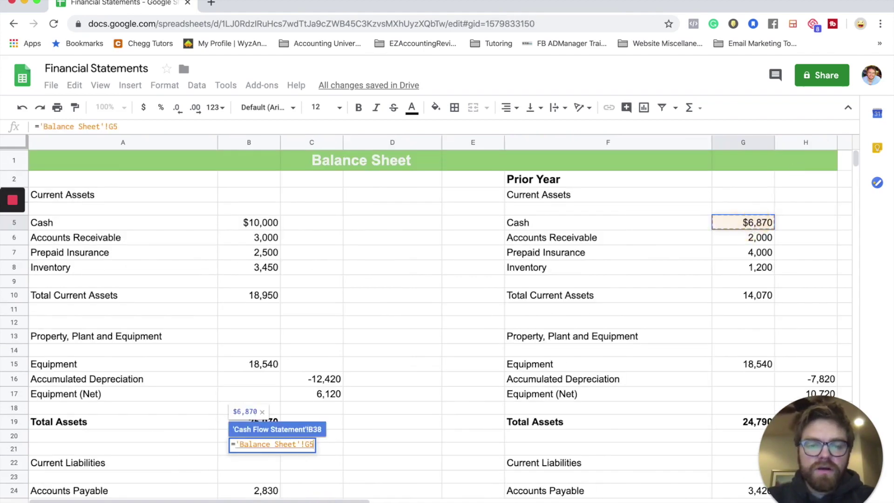
{"action": "key", "text": "Return"}
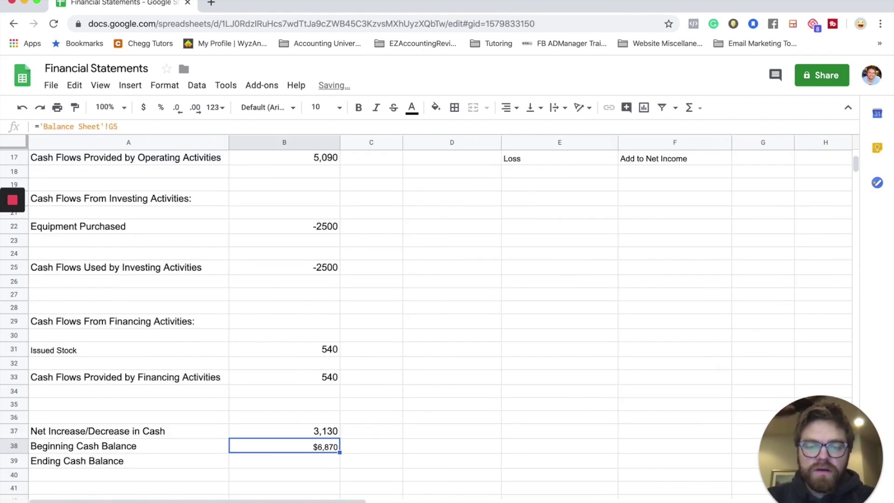
Calculate the Ending Cash Balance in B39 as =SUM(B37:B38).
{"action": "left_click", "coordinate": [324, 460]}
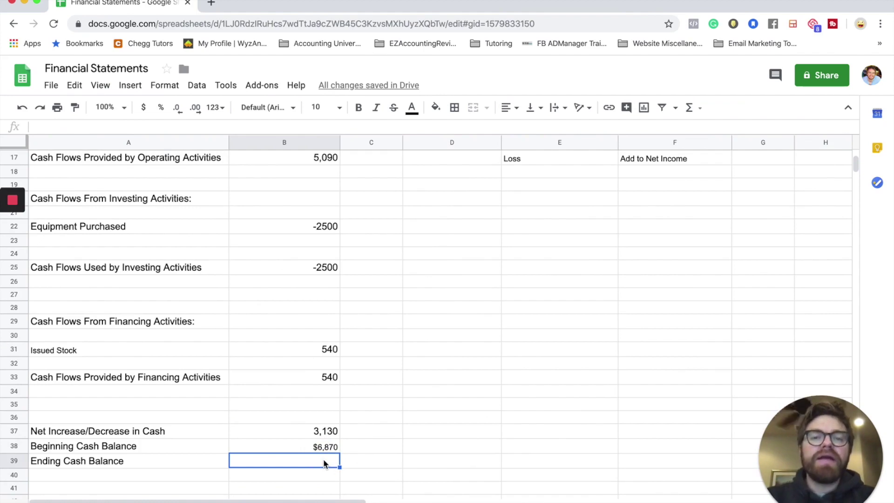
{"action": "type", "text": "=SUM("}
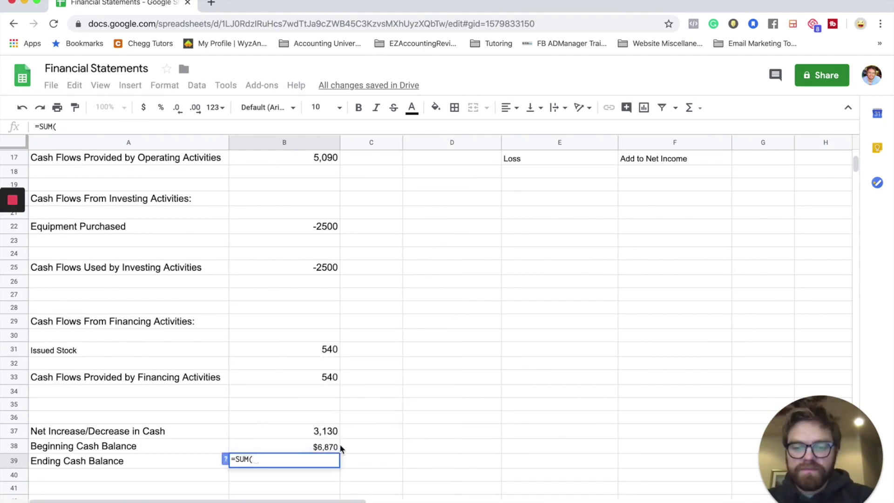
{"action": "left_click_drag", "start_coordinate": [331, 432], "coordinate": [330, 446]}
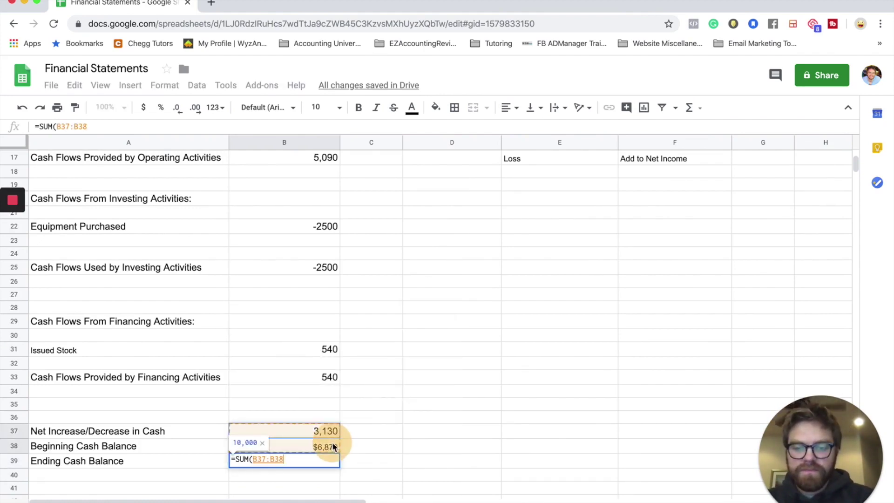
{"action": "key", "text": "Return"}
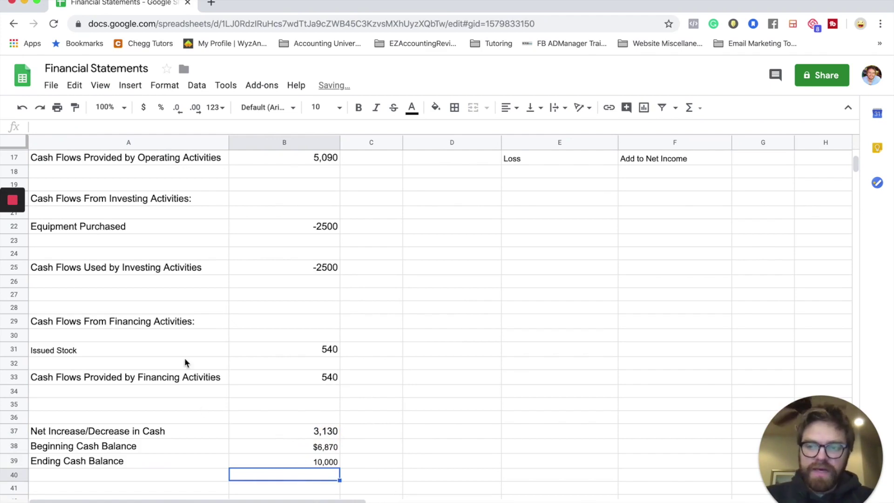
Copy the formatting of B37 onto the beginning and ending cash balances in B38:B39.
{"action": "left_click", "coordinate": [74, 107]}
{"action": "left_click_drag", "start_coordinate": [325, 449], "coordinate": [325, 463]}
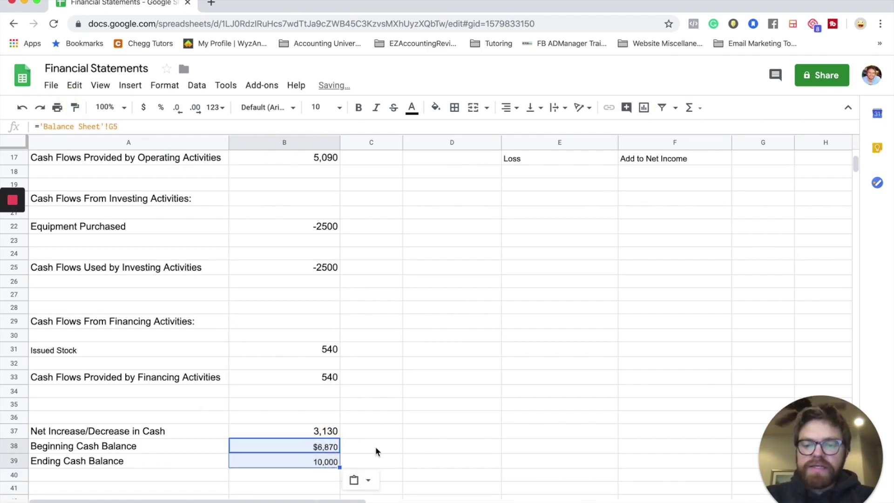
{"action": "left_click", "coordinate": [277, 429]}
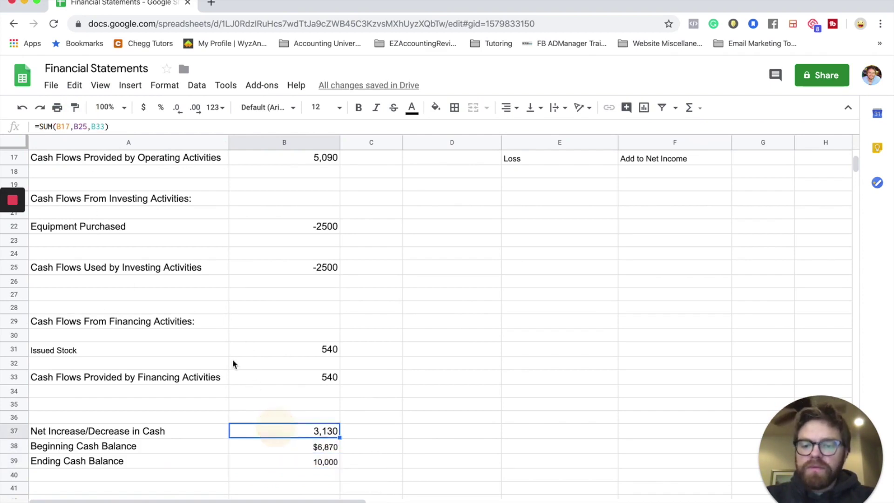
{"action": "left_click", "coordinate": [79, 110]}
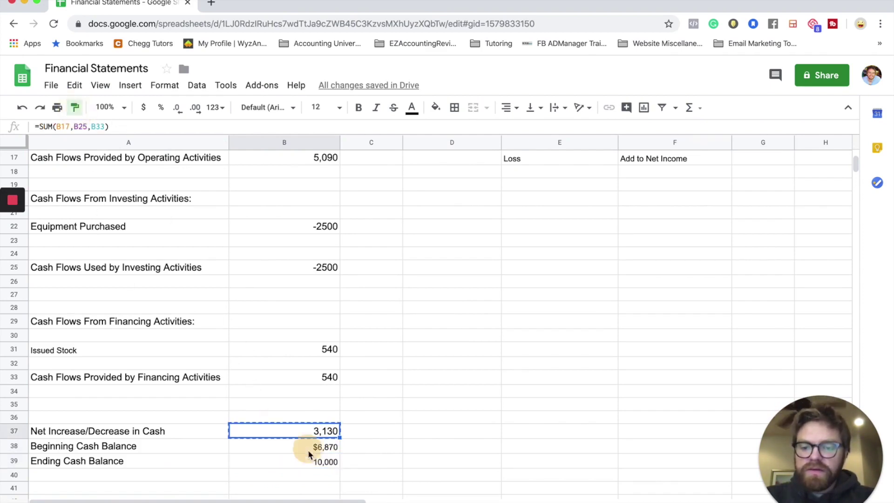
{"action": "left_click_drag", "start_coordinate": [309, 450], "coordinate": [308, 460]}
{"action": "left_click", "coordinate": [410, 462]}
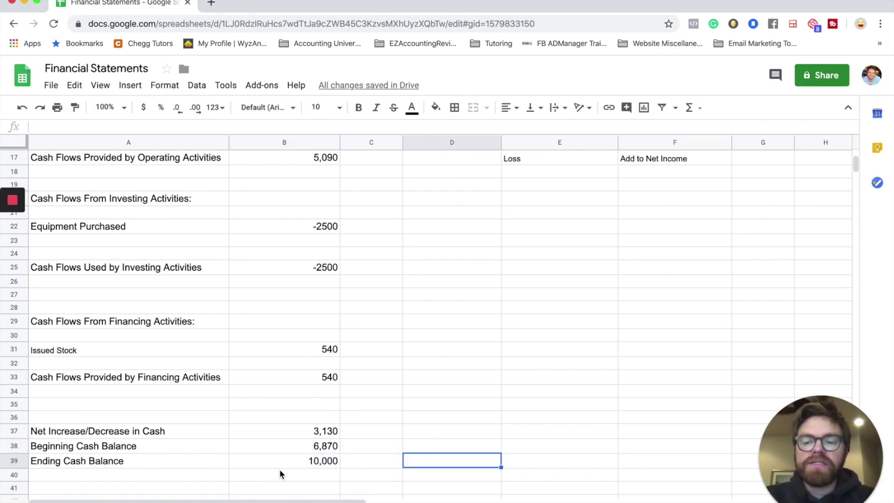
Compare the Ending Cash Balance in B39 with the current-year cash in B5 of the Balance Sheet, and return to the Cash Flow Statement.
{"action": "left_click", "coordinate": [298, 460]}
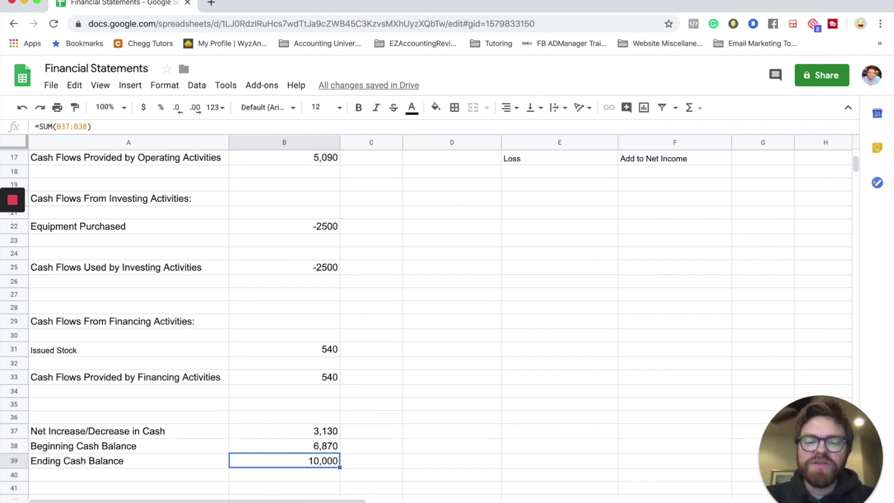
{"action": "key", "text": "alt+Up"}
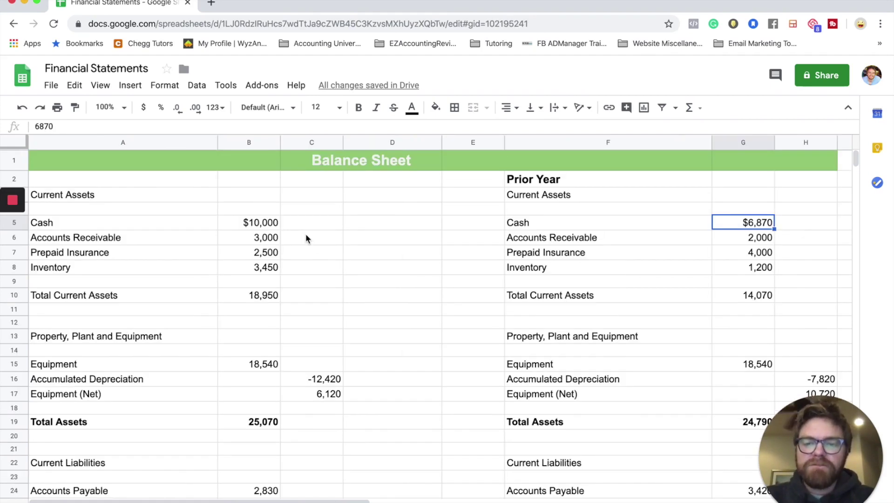
{"action": "left_click", "coordinate": [264, 222]}
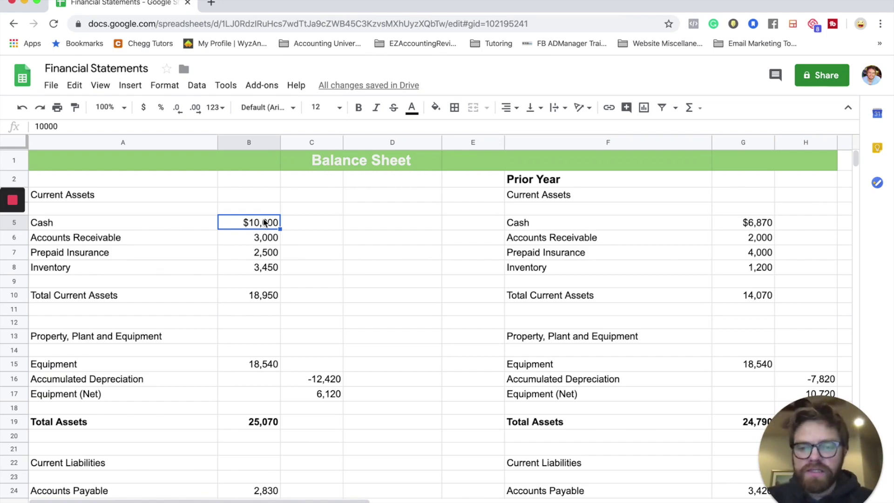
{"action": "key", "text": "ctrl+shift+Page_Down"}
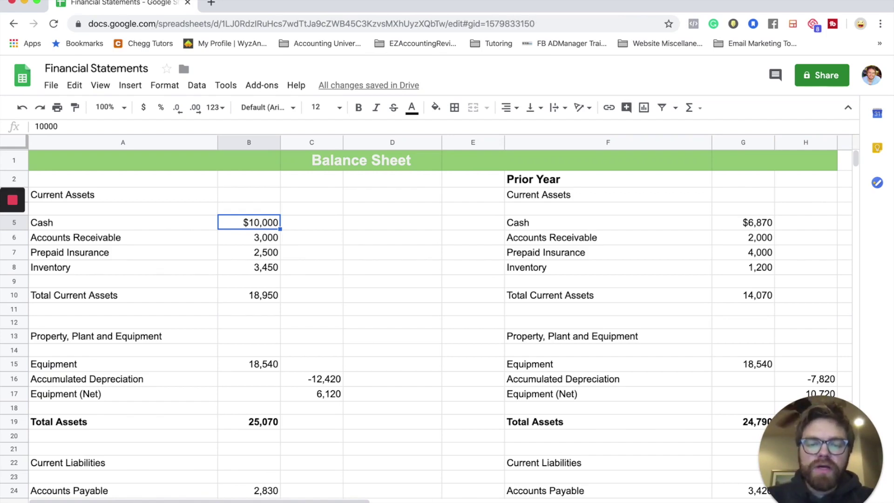